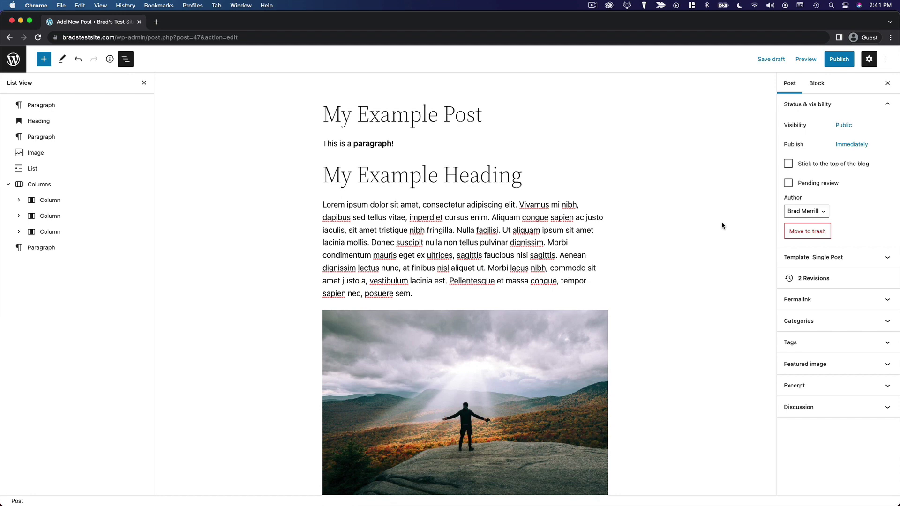
Step: Insert an Image block below the membership pricing columns and upload the taco photo into it
scroll(722, 225, down, 9)
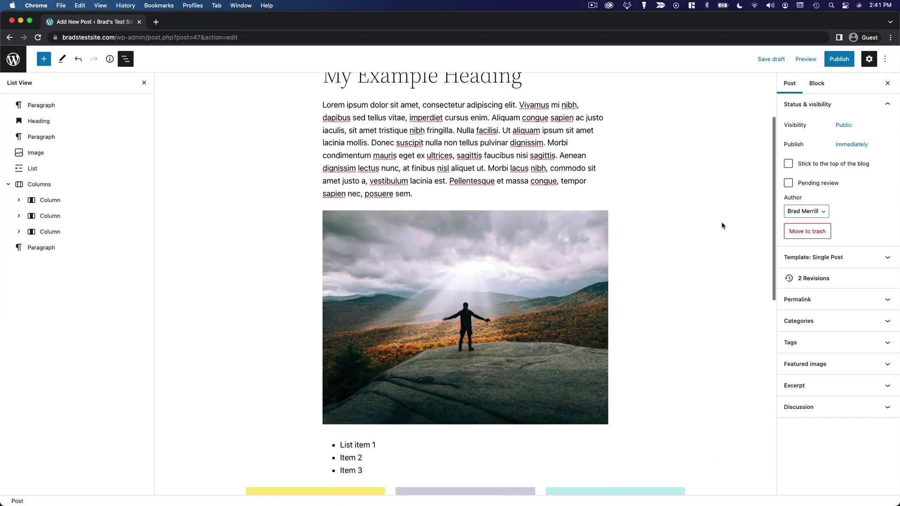
scroll(722, 225, down, 1)
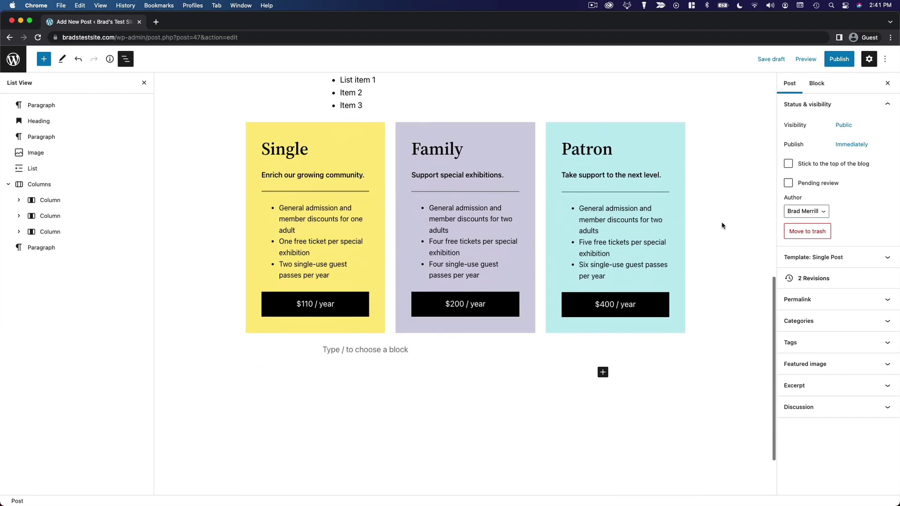
scroll(582, 341, down, 2)
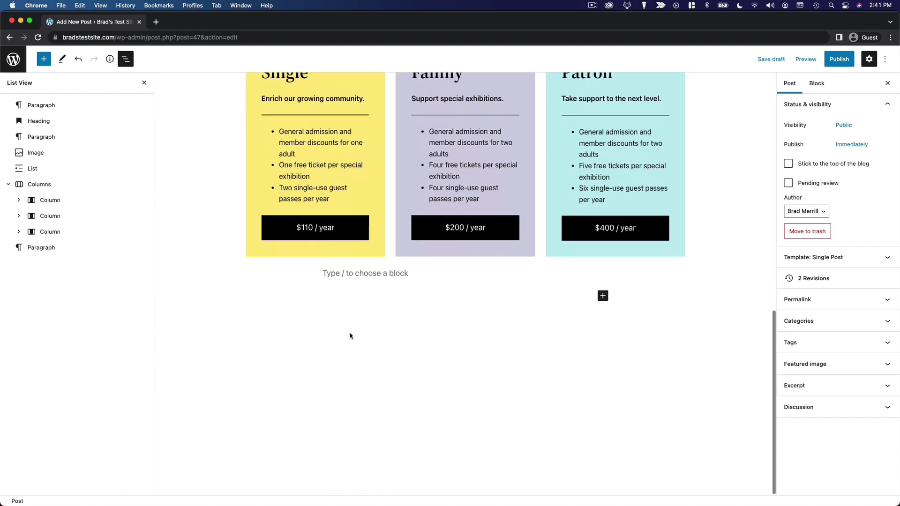
click(567, 290)
click(604, 305)
click(719, 370)
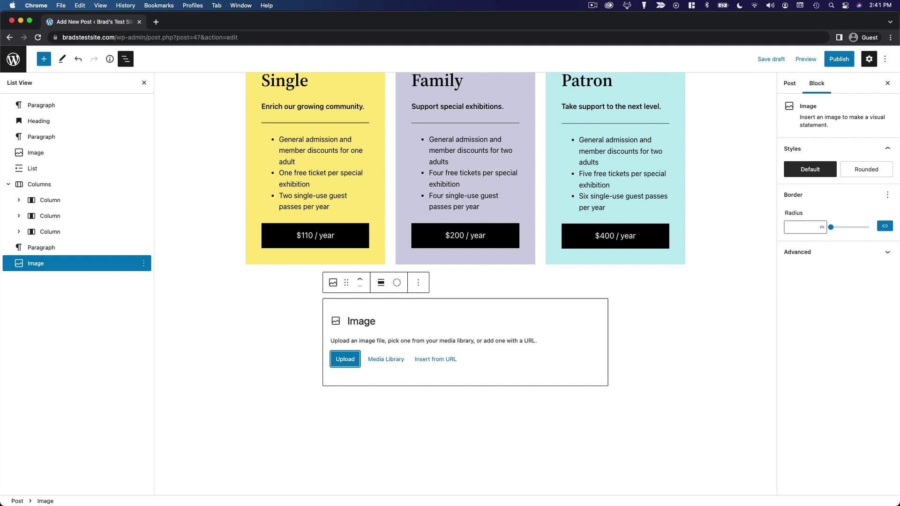
drag(739, 478, 505, 342)
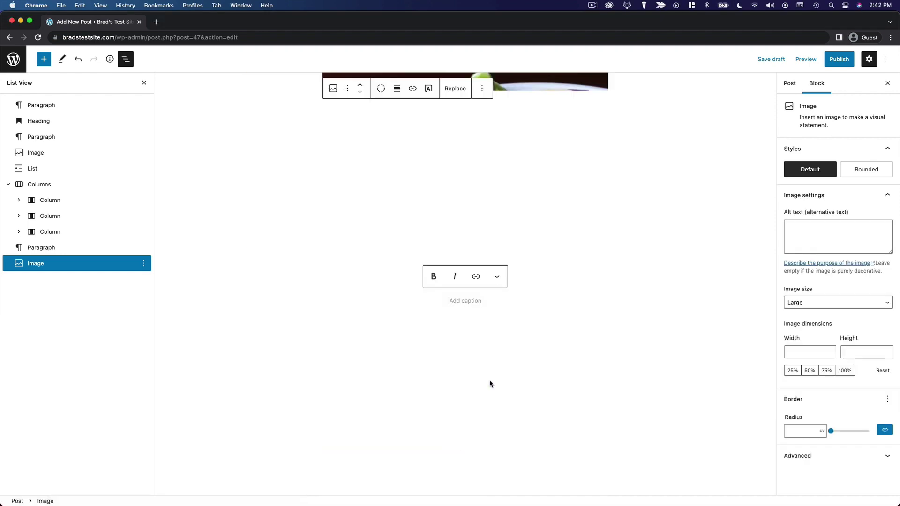
scroll(490, 383, up, 5)
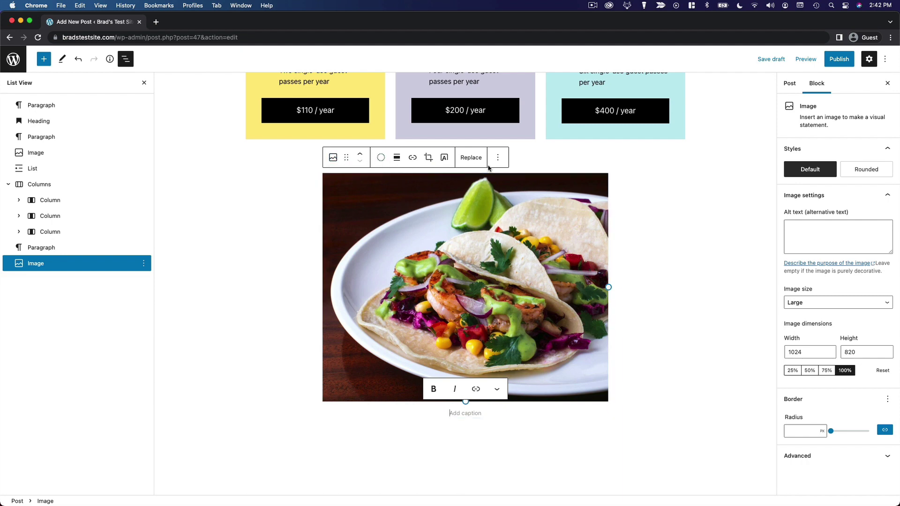
Step: Apply the magenta and yellow duotone preset to the taco image
click(381, 160)
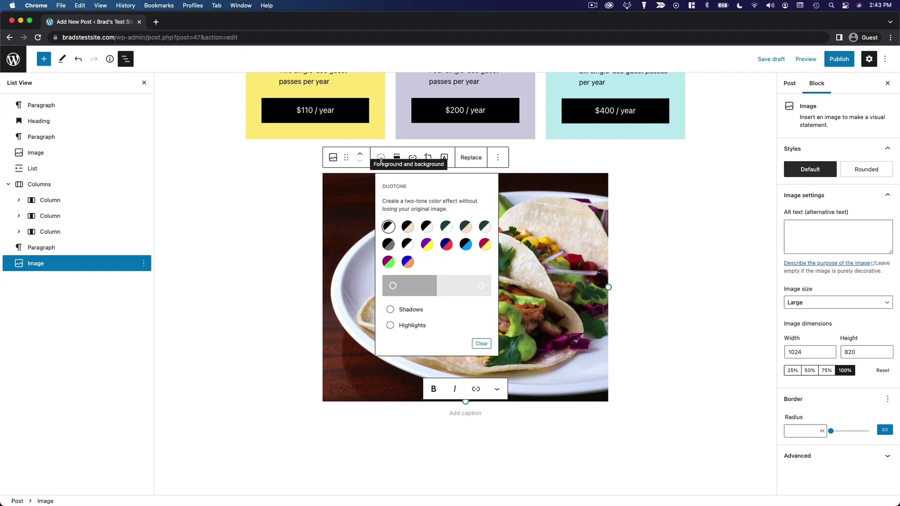
click(407, 227)
scroll(503, 207, down, 1)
click(445, 126)
click(548, 212)
click(657, 230)
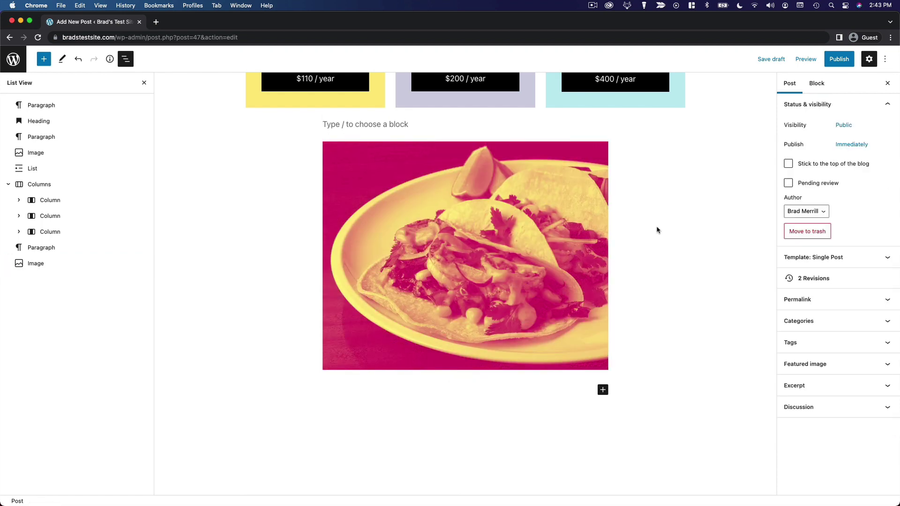
Step: Switch the taco image's duotone to the black and peach preset
click(530, 226)
click(444, 126)
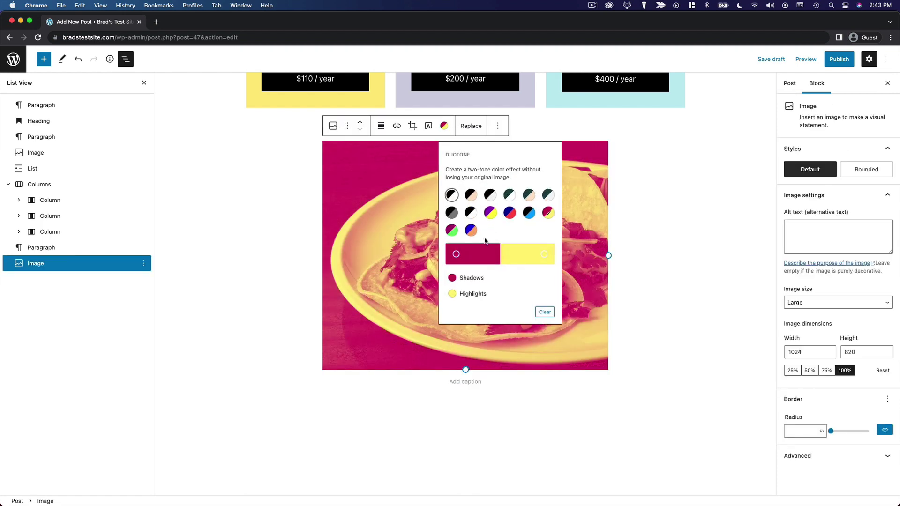
click(472, 230)
click(626, 240)
Step: Clear the duotone effect from the taco image and deselect it
click(565, 280)
click(444, 138)
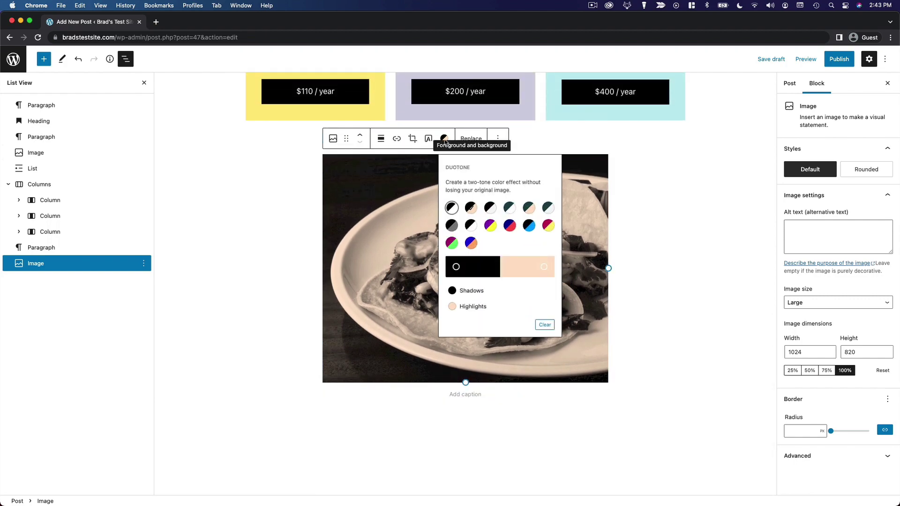
click(545, 325)
scroll(633, 242, down, 3)
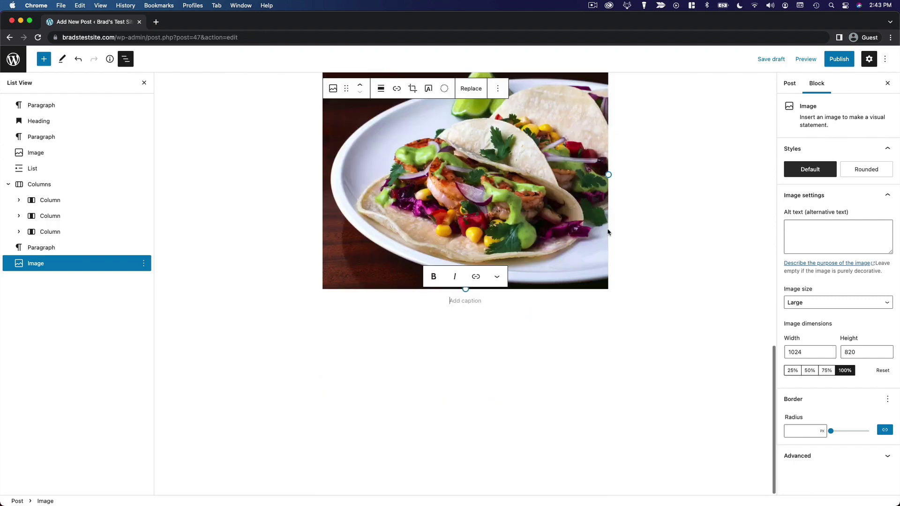
click(709, 284)
Step: Apply the magenta and yellow duotone preset to the mountain landscape image
scroll(710, 284, up, 10)
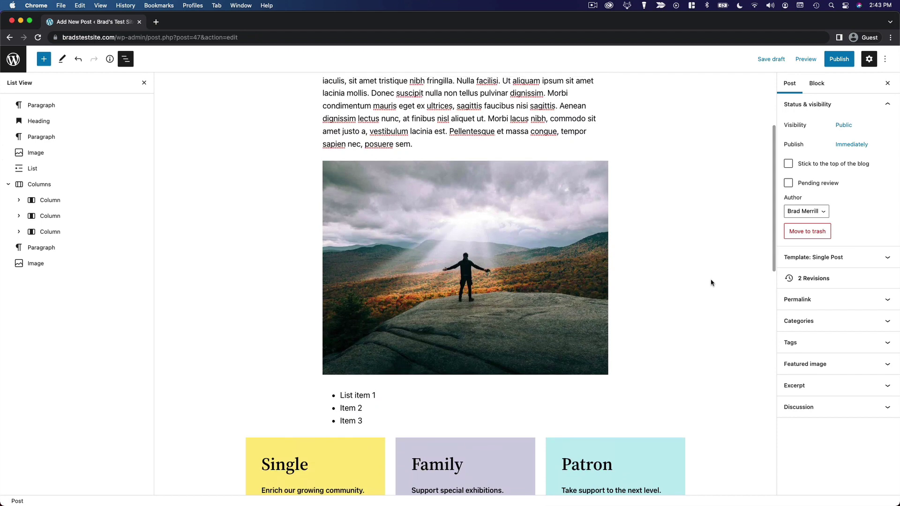
click(451, 221)
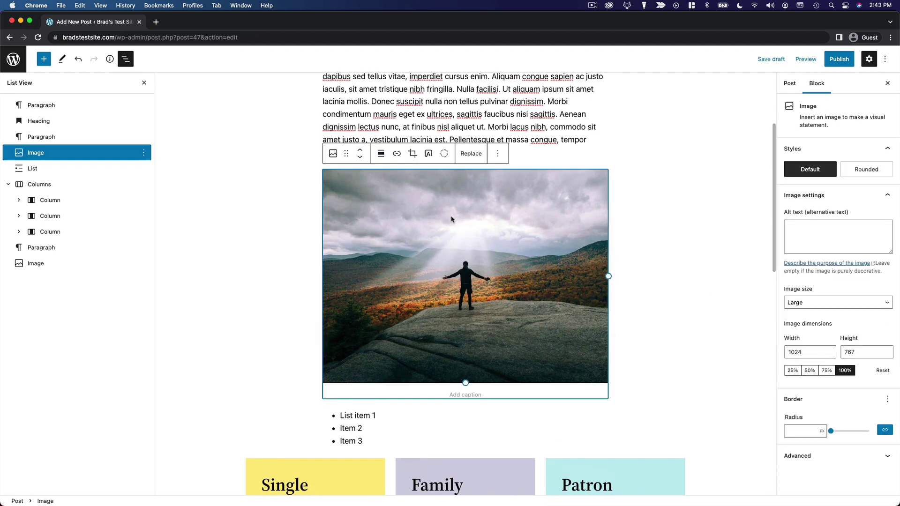
click(444, 156)
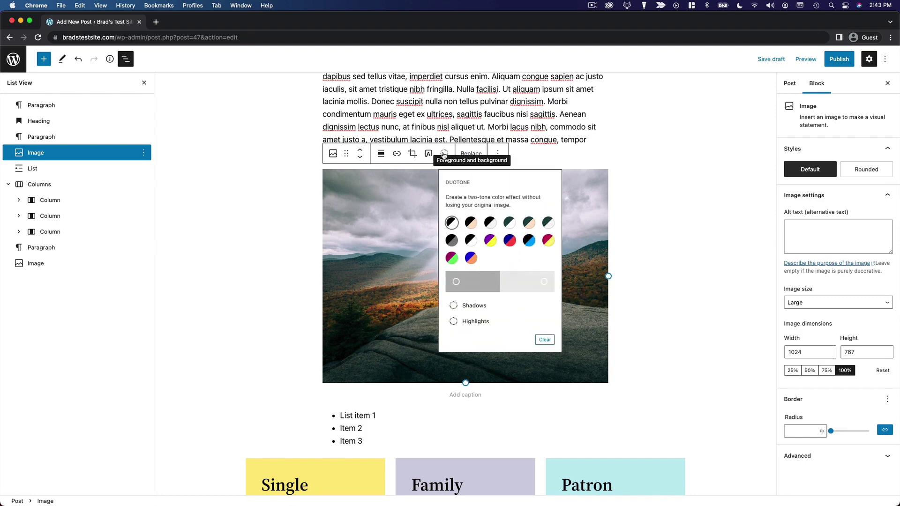
click(547, 238)
scroll(617, 243, down, 4)
click(697, 242)
Step: Change the mountain landscape image's duotone to the blue and orange preset
scroll(697, 242, up, 5)
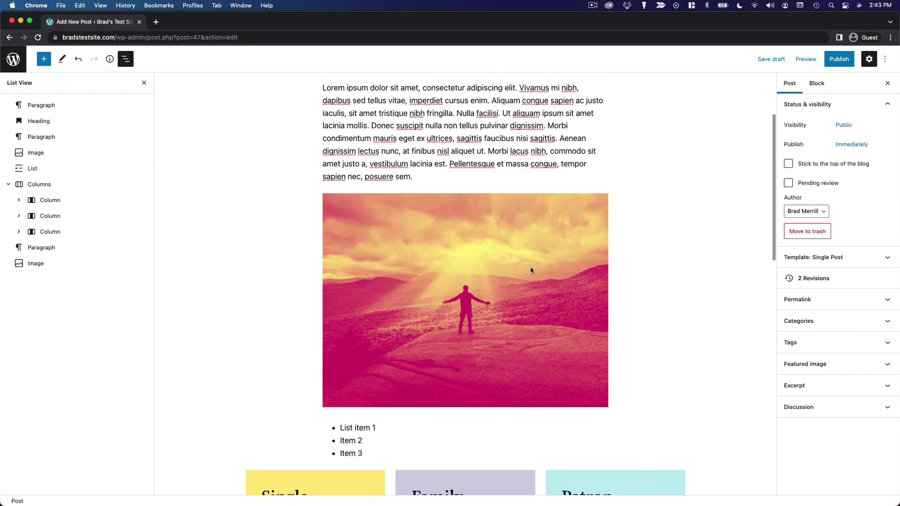
click(531, 267)
click(444, 177)
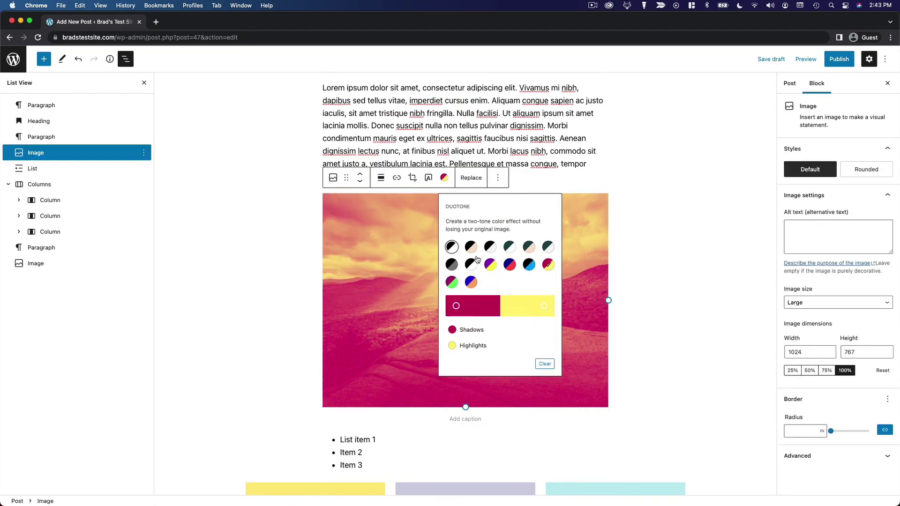
click(470, 282)
click(667, 275)
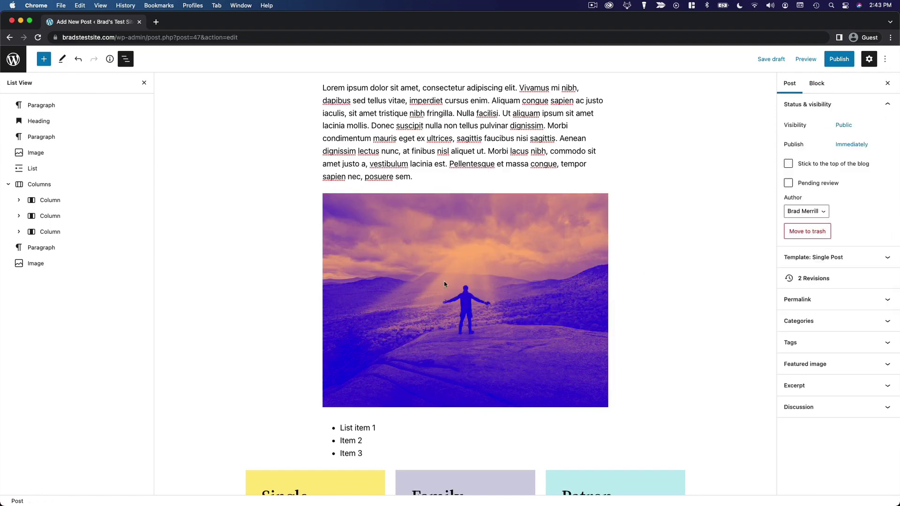
Step: Convert the taco image into a cover with overlaid text and enter "Tacos" as its text
scroll(696, 270, down, 10)
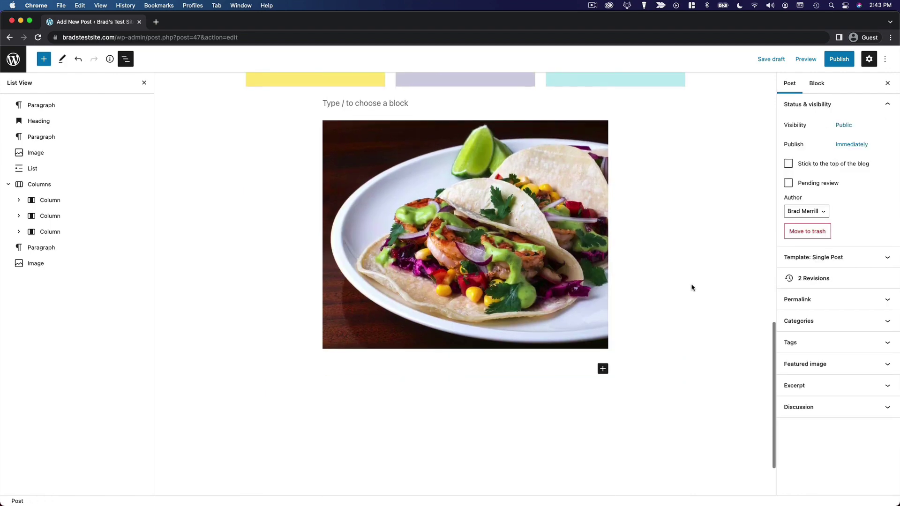
click(503, 199)
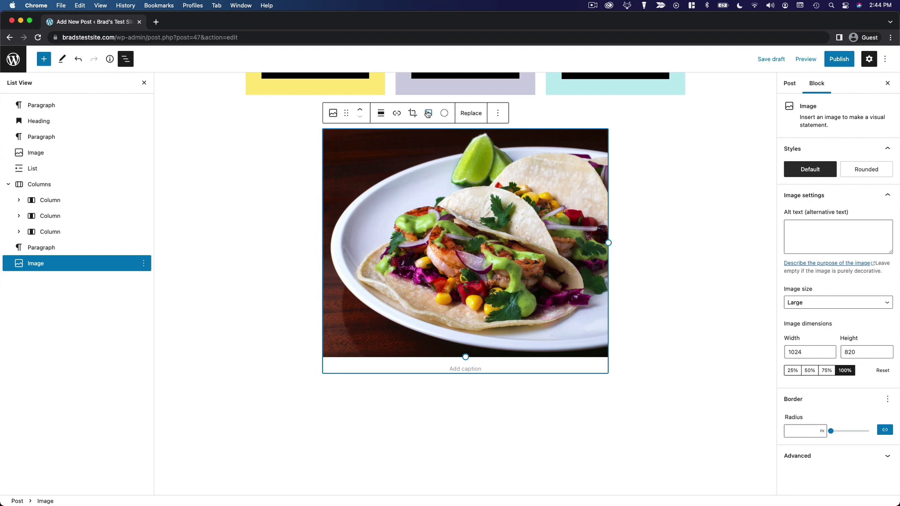
click(428, 113)
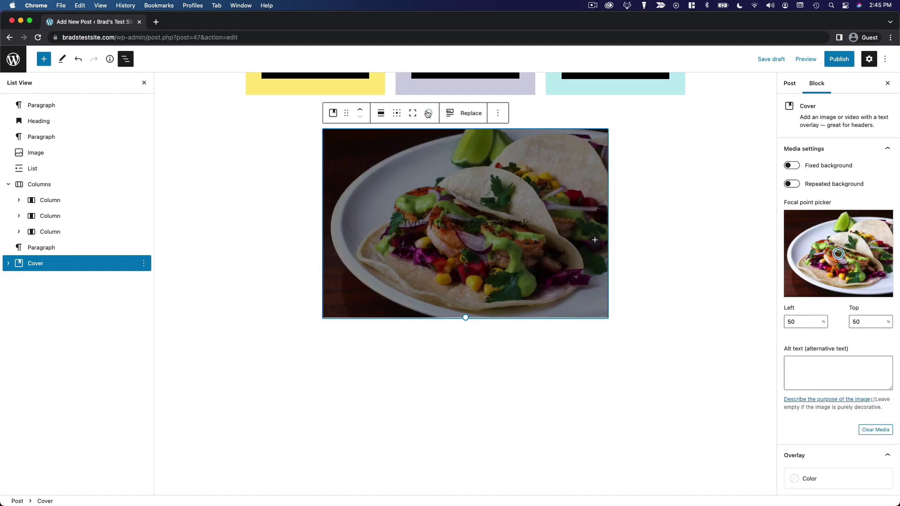
click(495, 225)
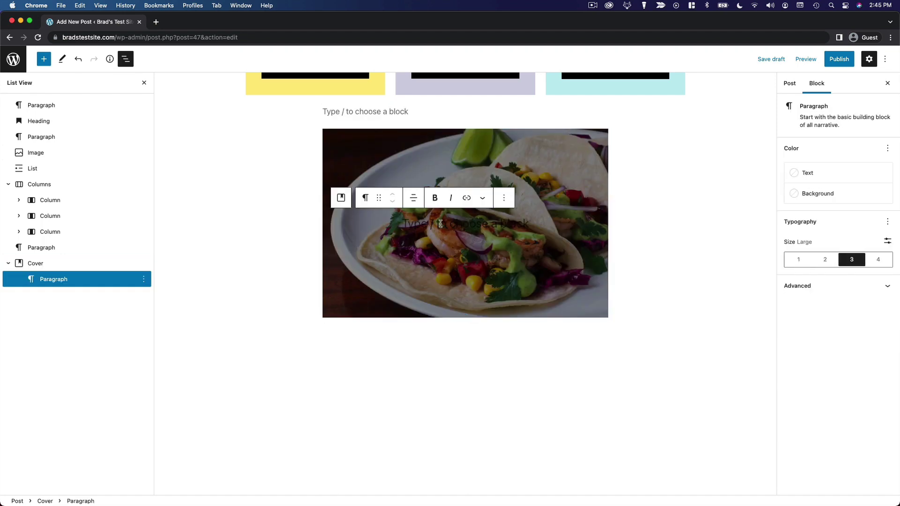
text(Tacos)
Step: Set the "Tacos" overlay text color to white and its size to 4 (Extra Large)
click(805, 174)
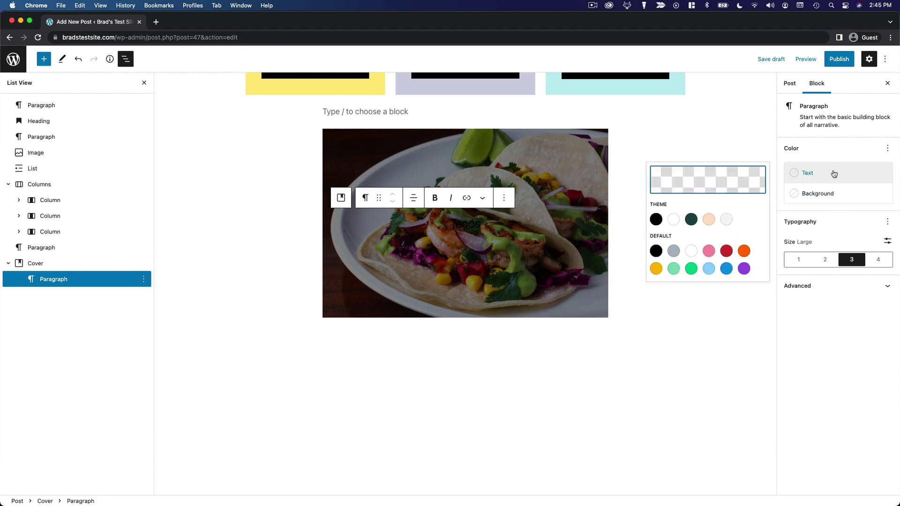
click(673, 221)
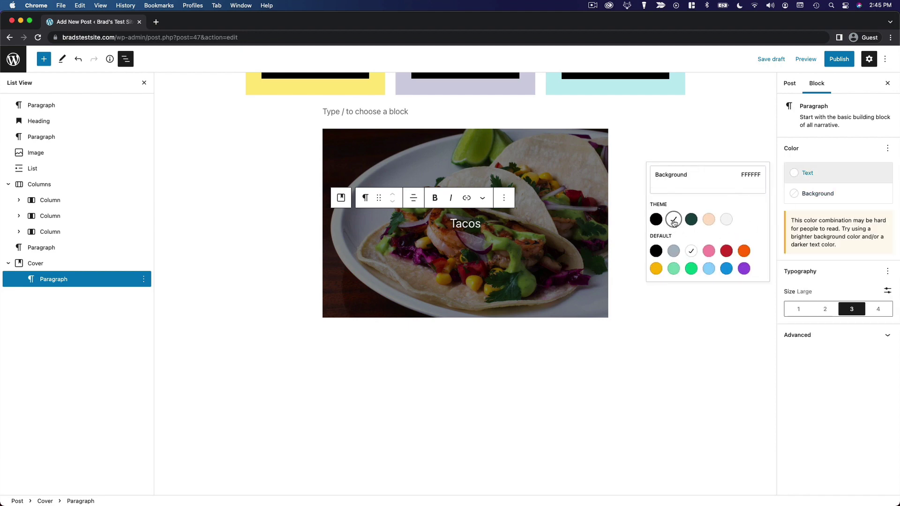
click(877, 309)
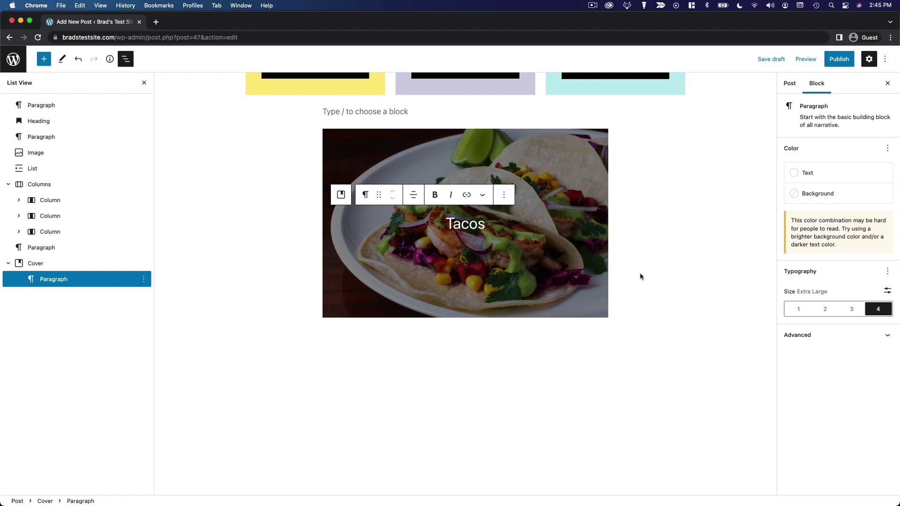
click(485, 235)
Step: Undo the overlay text edits and the taco image's conversion to a cover
click(78, 60)
click(79, 63)
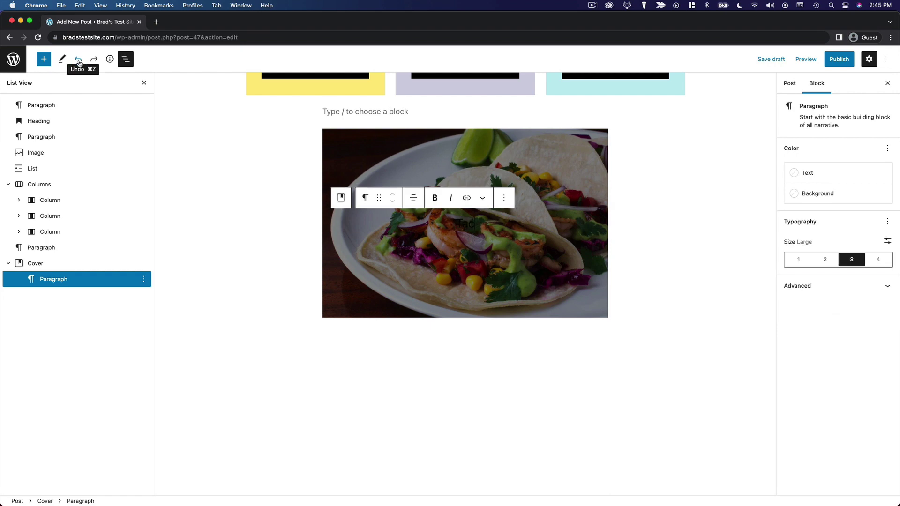
click(79, 62)
click(78, 63)
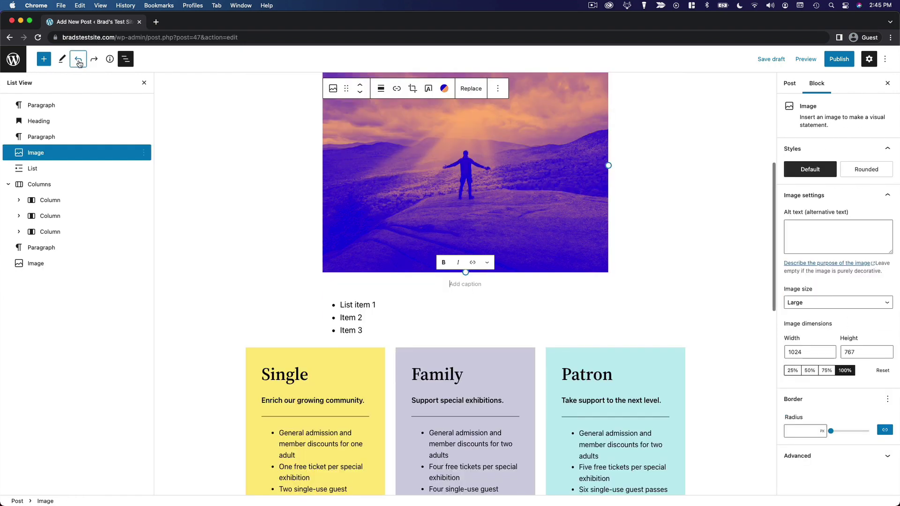
Step: View the cropping options for the taco image and leave without cropping it
click(673, 225)
scroll(676, 230, down, 3)
scroll(676, 231, down, 6)
click(414, 175)
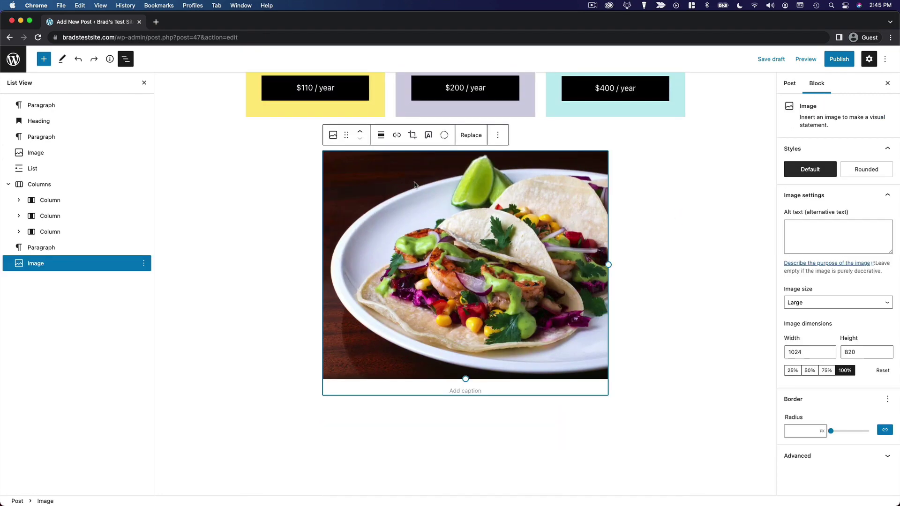
click(413, 136)
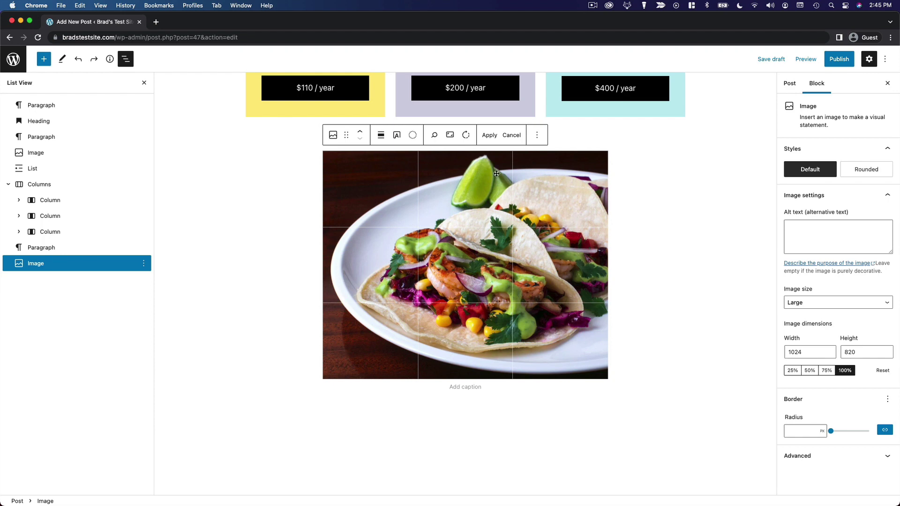
click(511, 138)
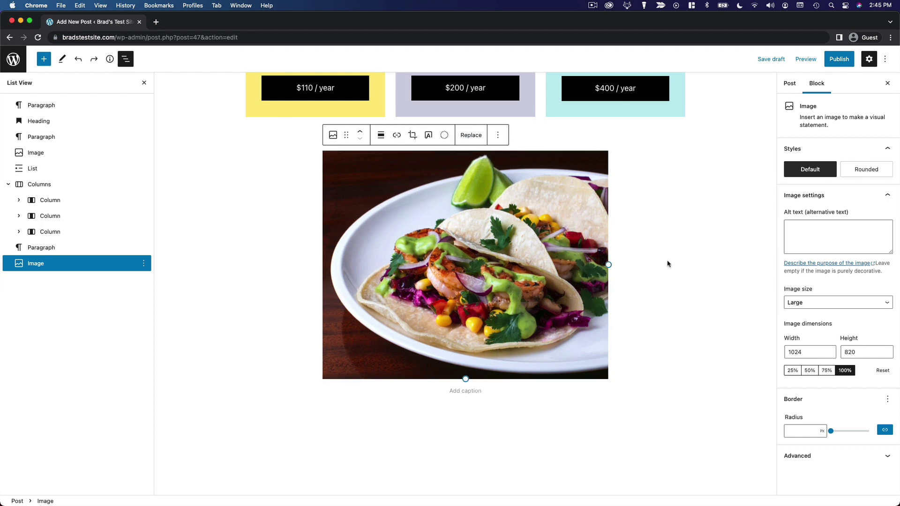
Step: Set the taco image's size to Medium
click(728, 276)
click(493, 267)
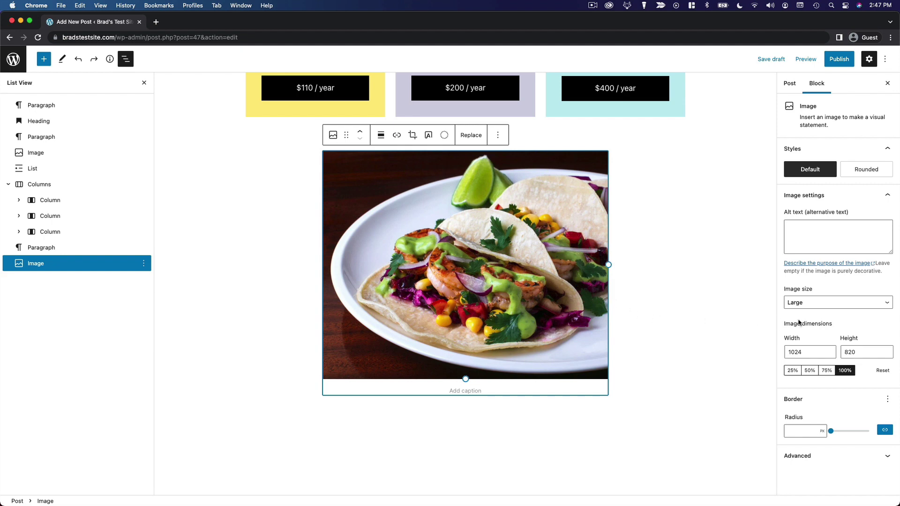
click(843, 303)
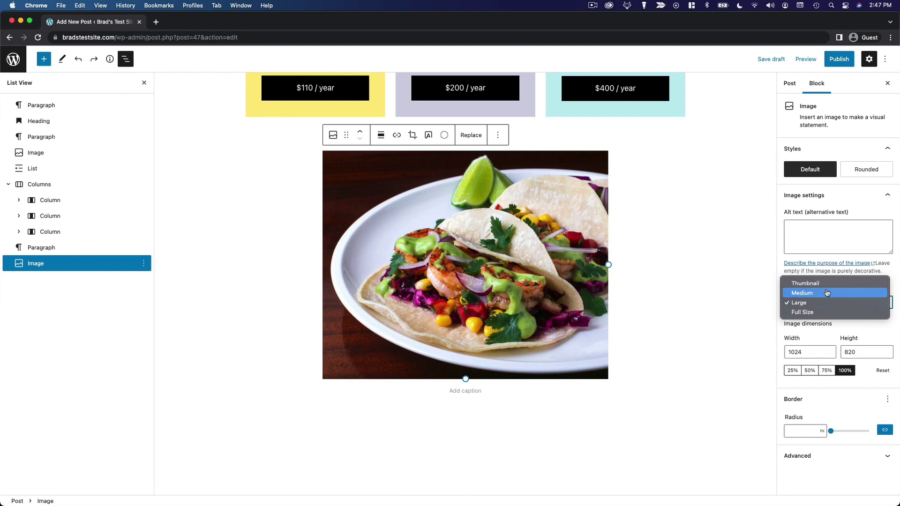
click(827, 293)
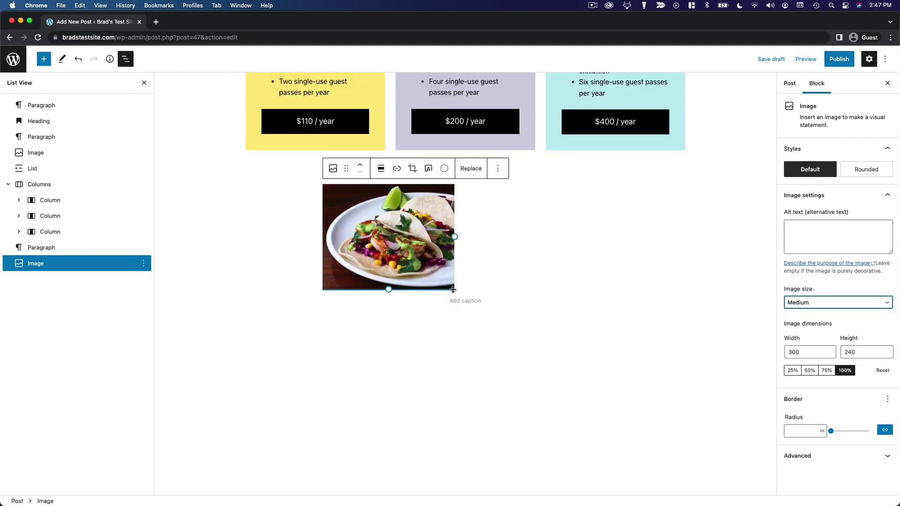
scroll(453, 289, up, 1)
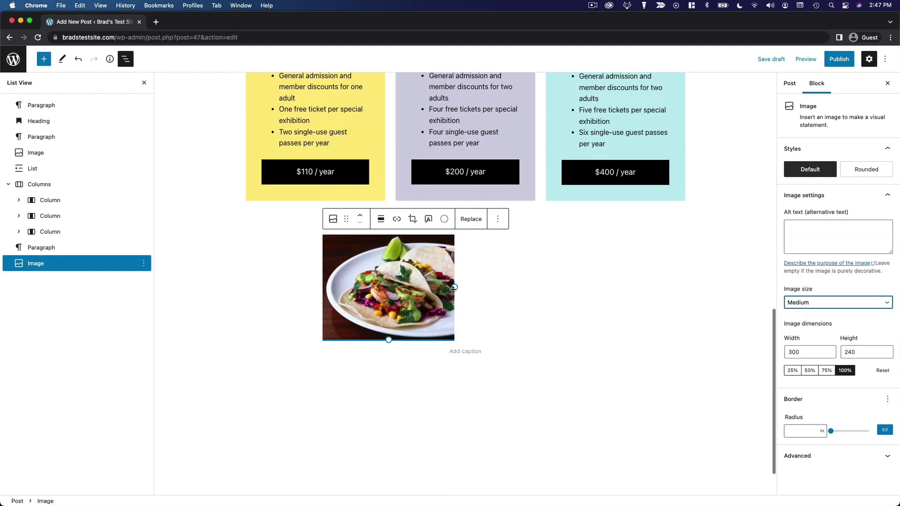
Step: Fill the empty paragraph above the taco image with Lorem ipsum text running from "Lorem ipsum dolor sit amet" to "posuere sem."
click(538, 230)
click(534, 215)
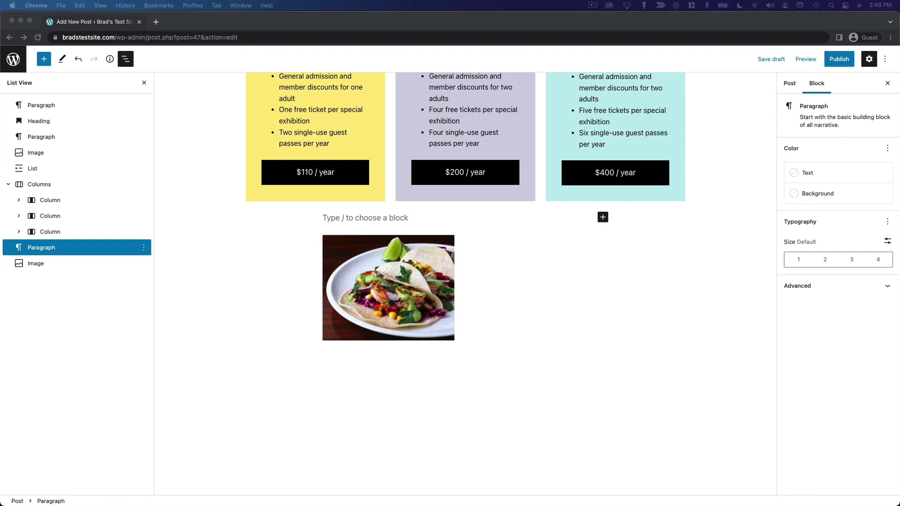
click(415, 219)
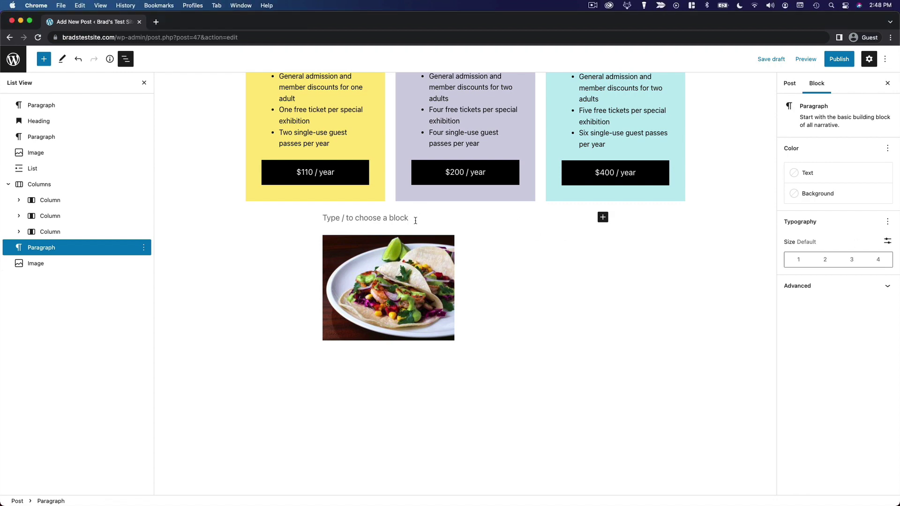
text(Lorem ipsum dolor sit amet, consectetur adipiscing elit. Vivamus mi nibh, dapibus sed tellus vitae, imperdiet cursus enim. Aliquam congue sapien ac justo iaculis, sit amet tristique nibh fringilla. Nulla facilisi. Ut aliquam ipsum sit amet lacinia mollis. Donec suscipit nulla non tellus pulvinar dignissim. Morbi condimentum mauris eget ex ultrices, sagittis faucibus nisi sagittis. Aenean dignissim lectus nunc, at finibus nisl aliquet ut. Morbi lacus nibh, commodo sit amet justo a, vestibulum lacinia est. Pellentesque et massa congue, tempor sapien nec, posuere sem.)
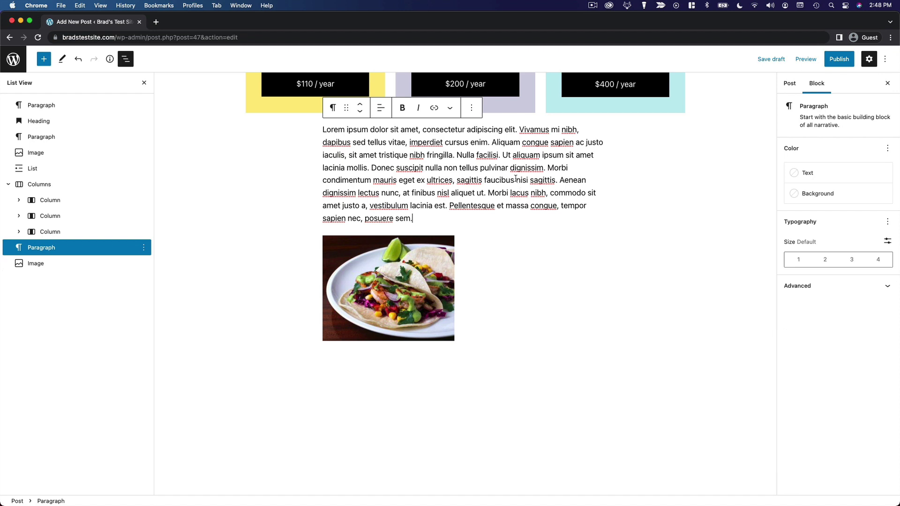
Step: Split the Lorem ipsum text into three paragraphs, breaking before "Ut aliquam" and before "Aenean dignissim"
click(503, 155)
key(Return)
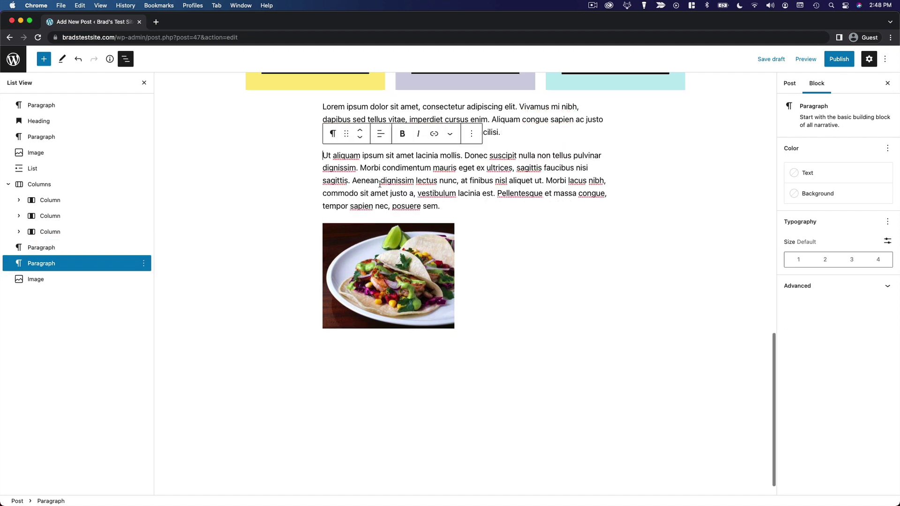
click(353, 181)
key(Return)
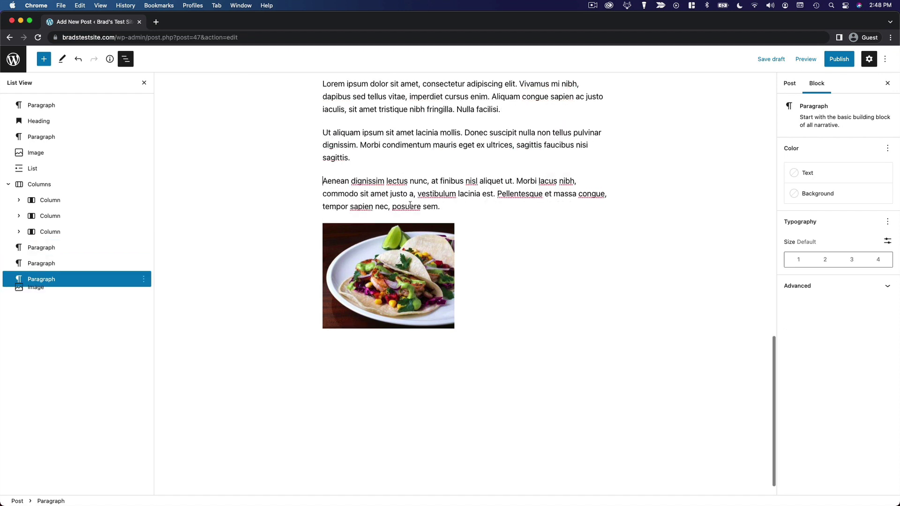
Step: Move the taco image up so it sits directly below the pricing columns and above the three Lorem ipsum paragraphs
scroll(540, 301, up, 3)
click(412, 323)
click(360, 294)
click(360, 294)
click(360, 294)
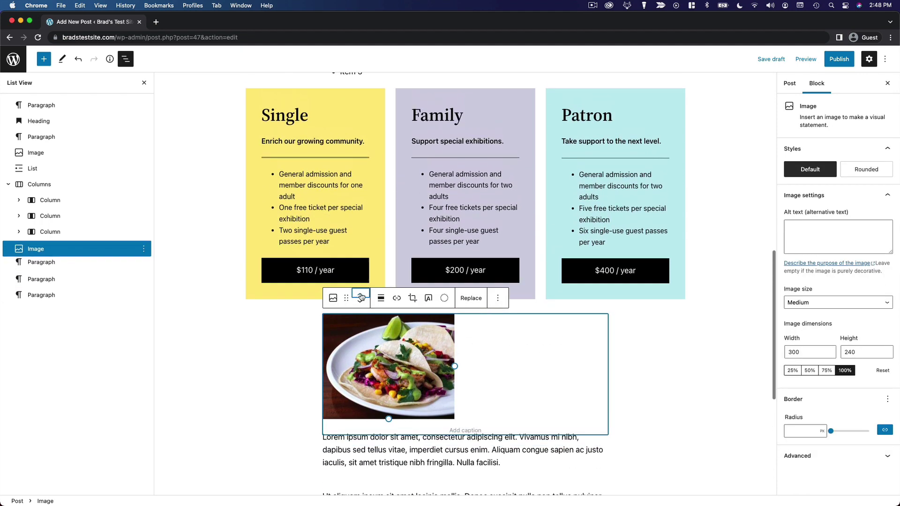
scroll(643, 382, down, 5)
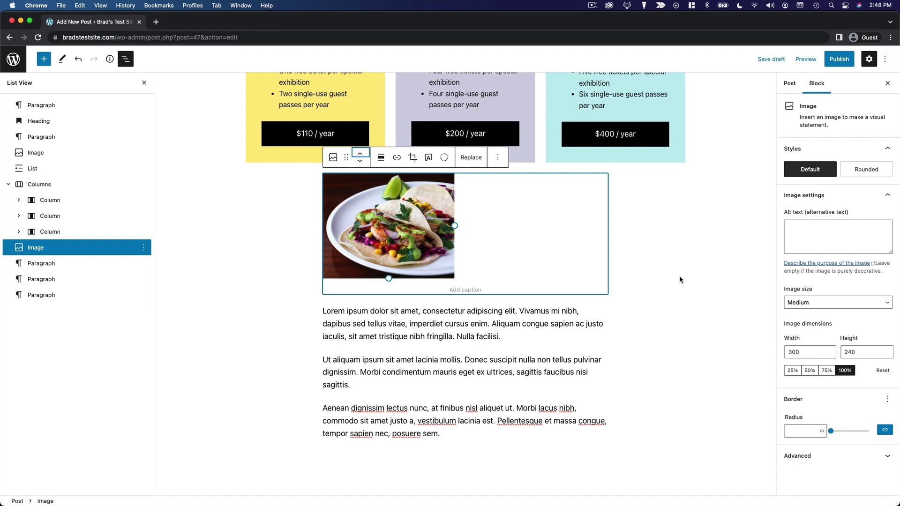
Step: Align the medium-size taco image right so the paragraphs wrap beside it
click(709, 284)
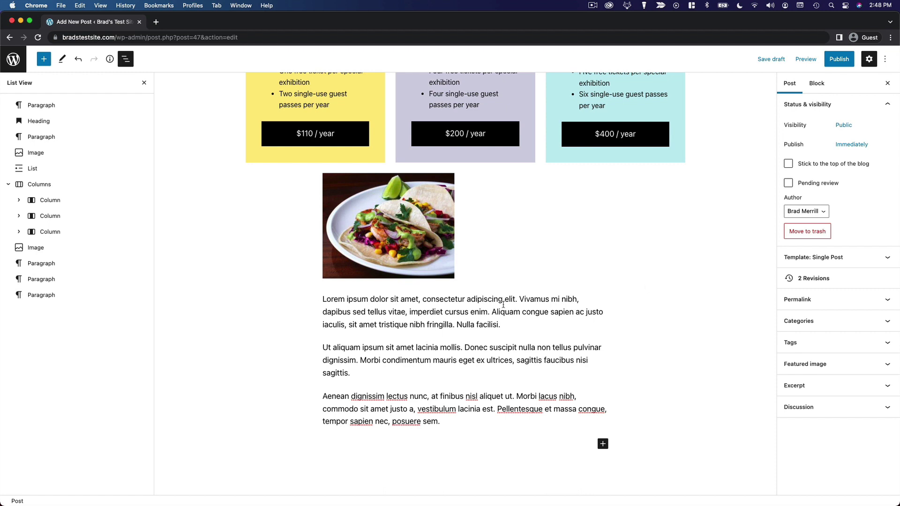
click(423, 238)
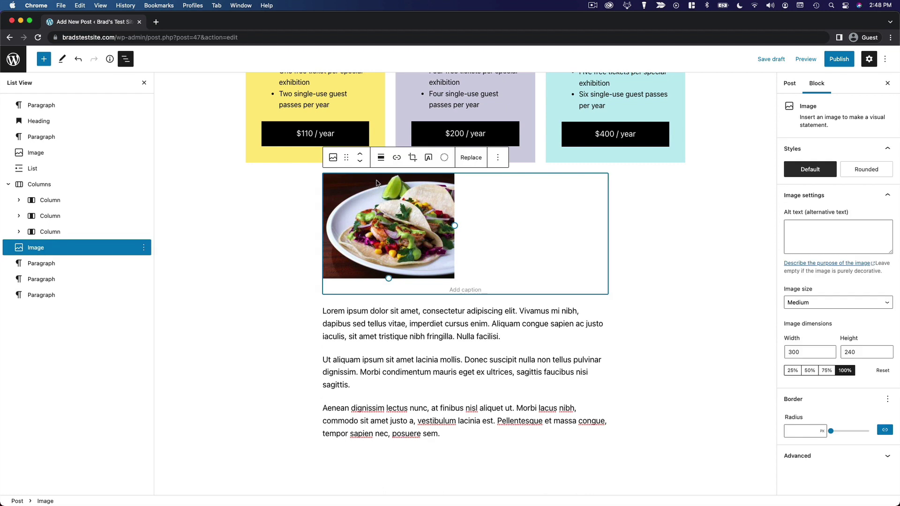
click(380, 161)
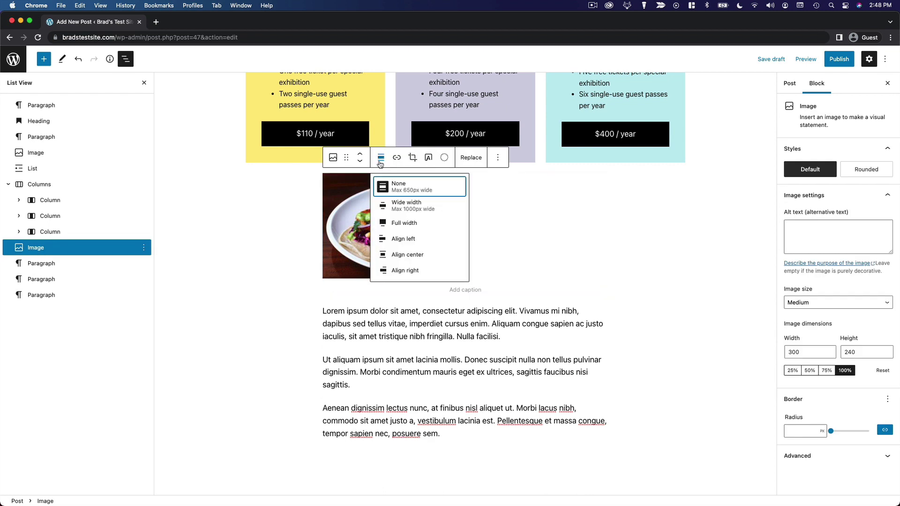
click(419, 272)
click(461, 287)
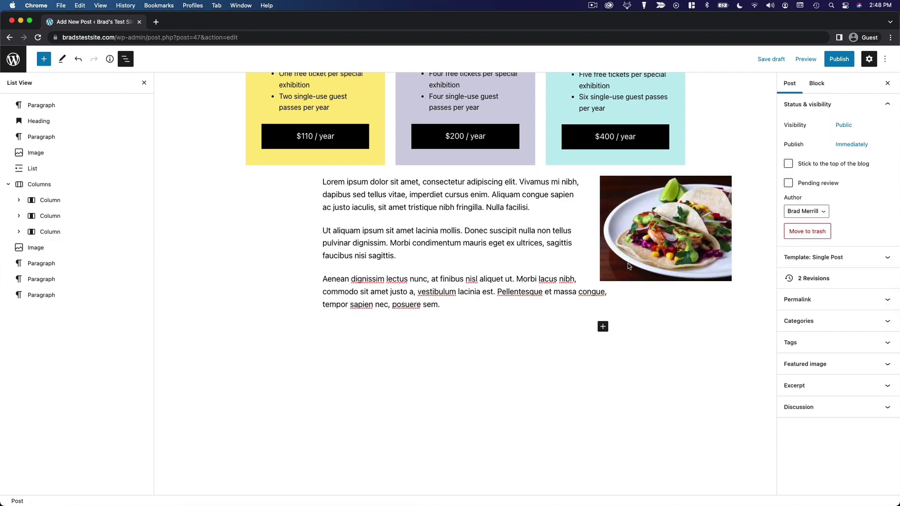
click(581, 206)
click(668, 228)
click(542, 201)
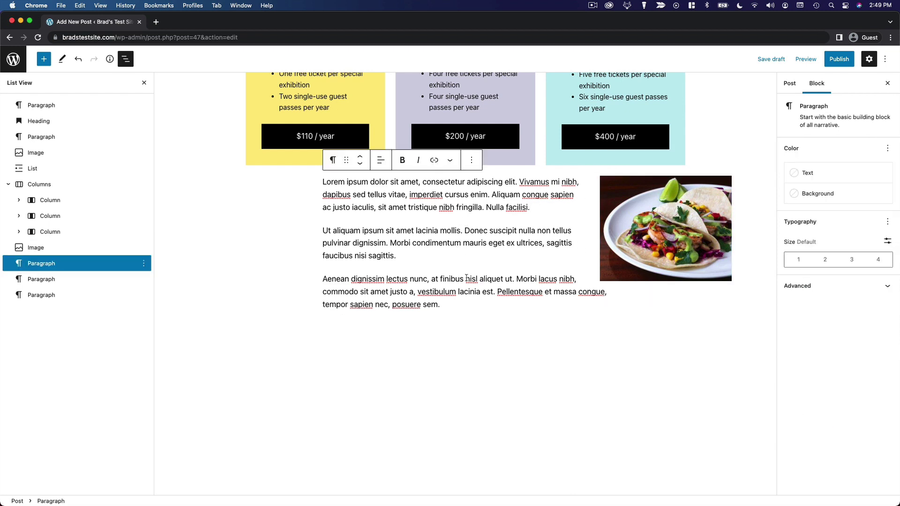
click(675, 295)
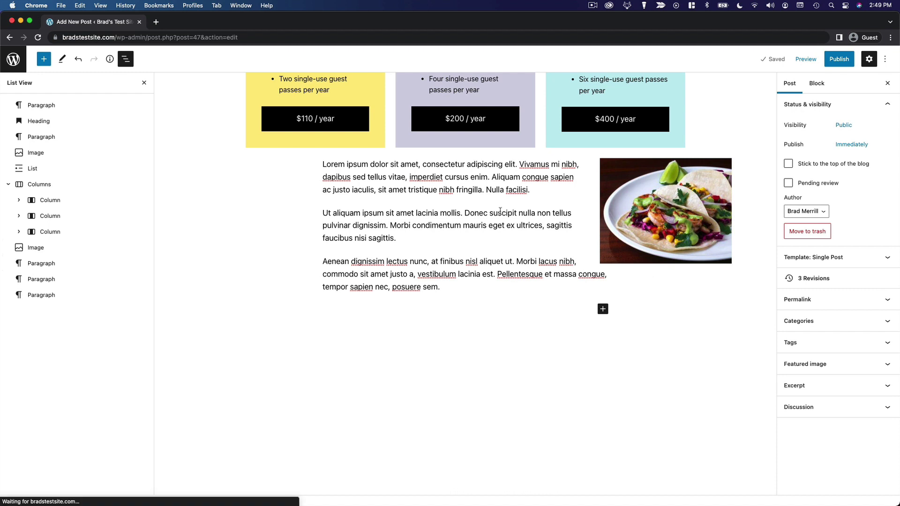
Step: Reset the taco image's alignment to None and align it left beside the paragraphs
click(685, 210)
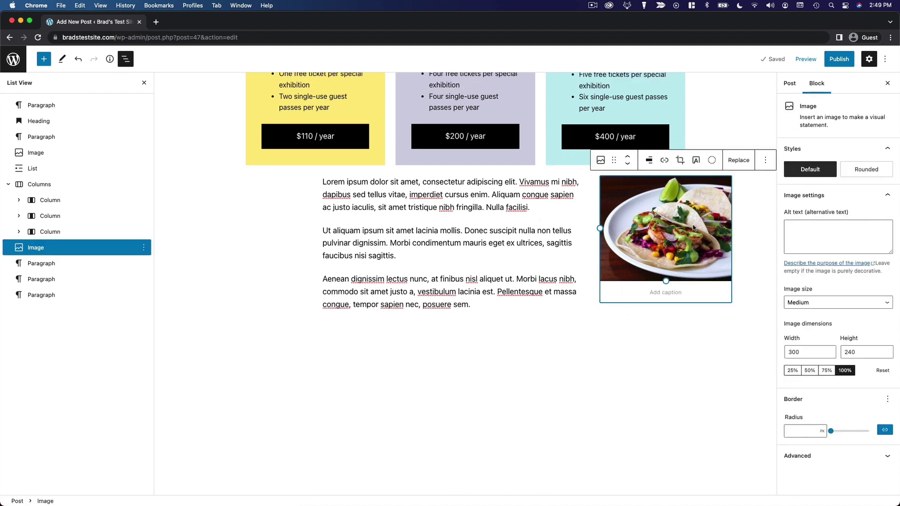
click(646, 160)
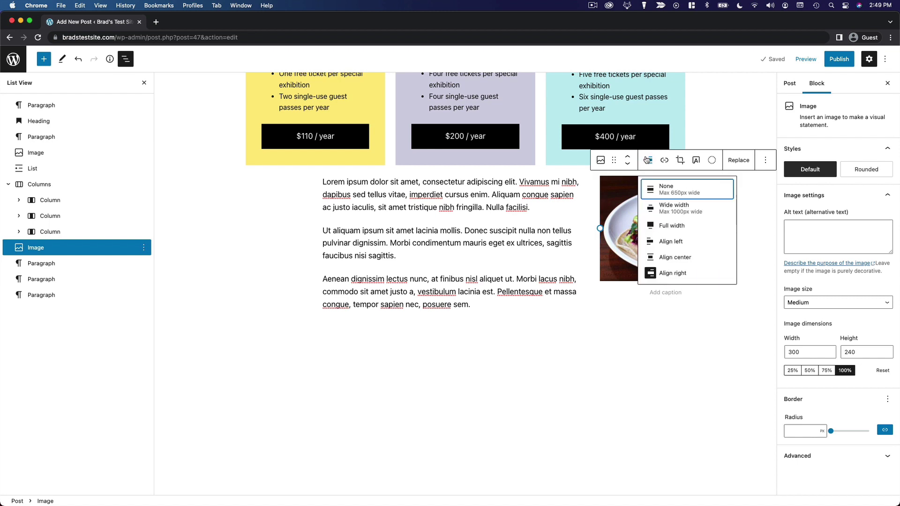
click(680, 192)
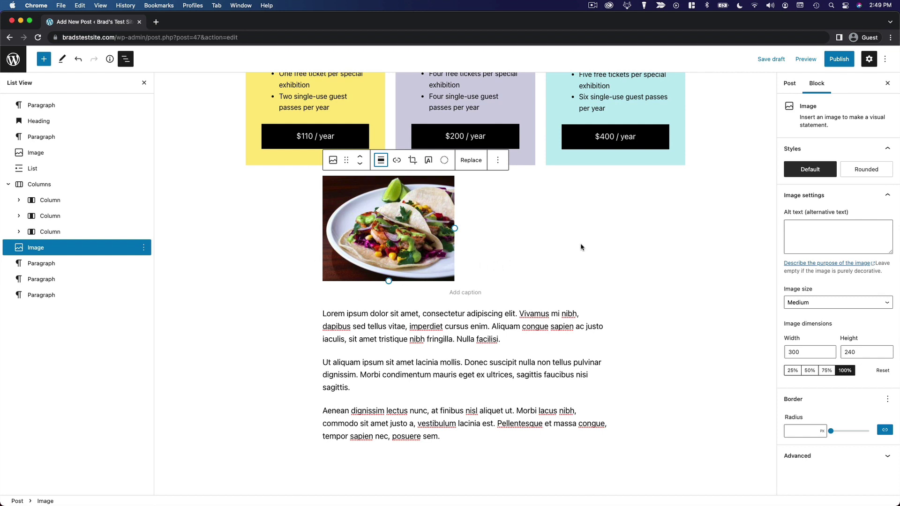
click(380, 162)
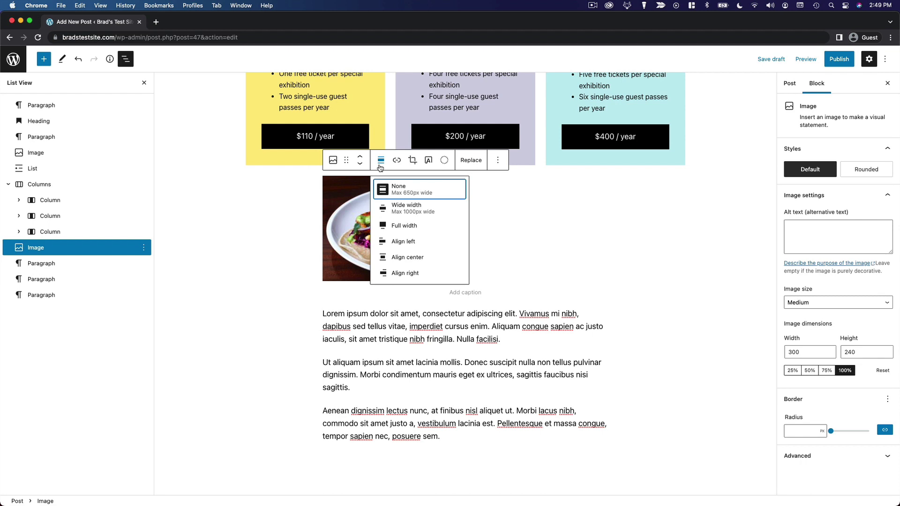
click(419, 247)
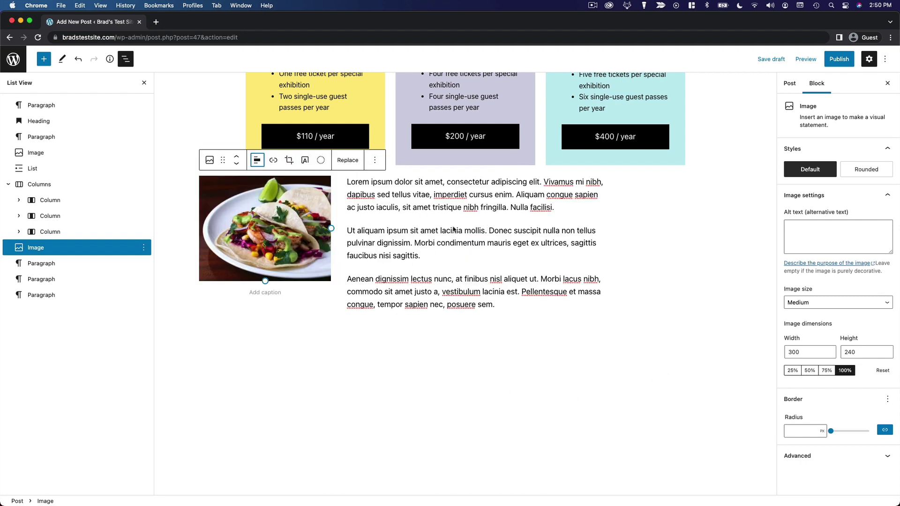
Step: Center the medium-size taco image above the paragraphs
click(257, 160)
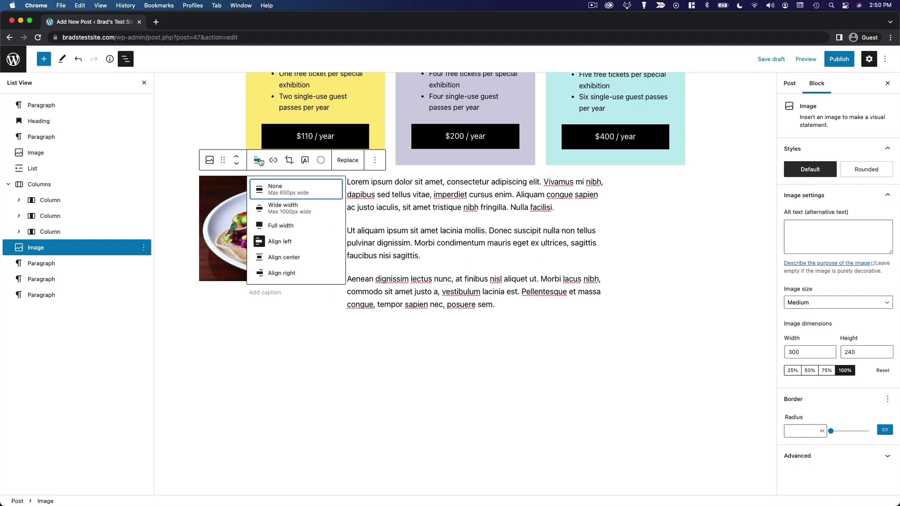
click(297, 258)
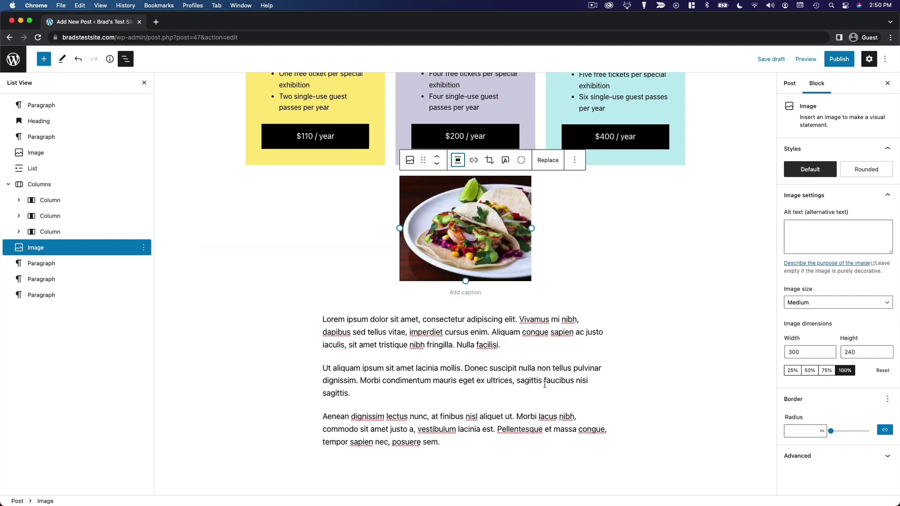
click(717, 331)
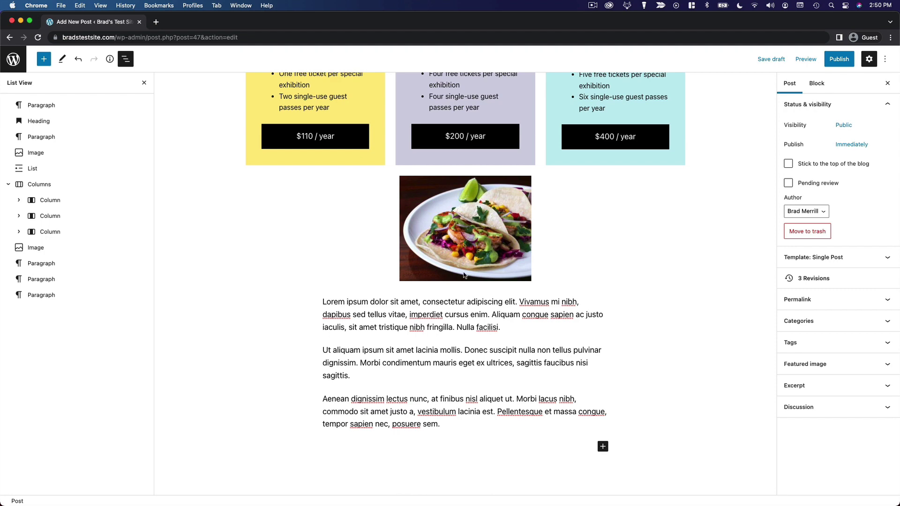
Step: Set the taco image's alignment to Full width and check how the medium-size picture looks enlarged
click(513, 258)
click(458, 160)
click(497, 231)
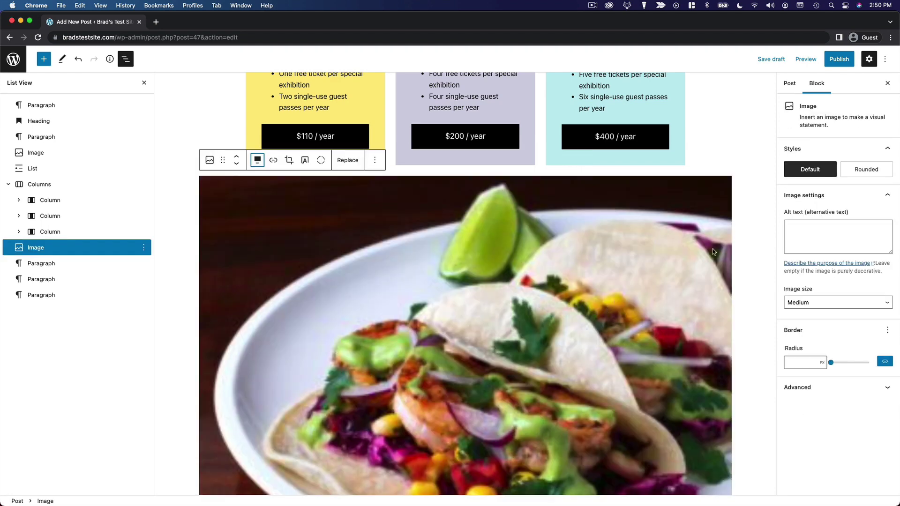
click(771, 238)
scroll(698, 266, down, 3)
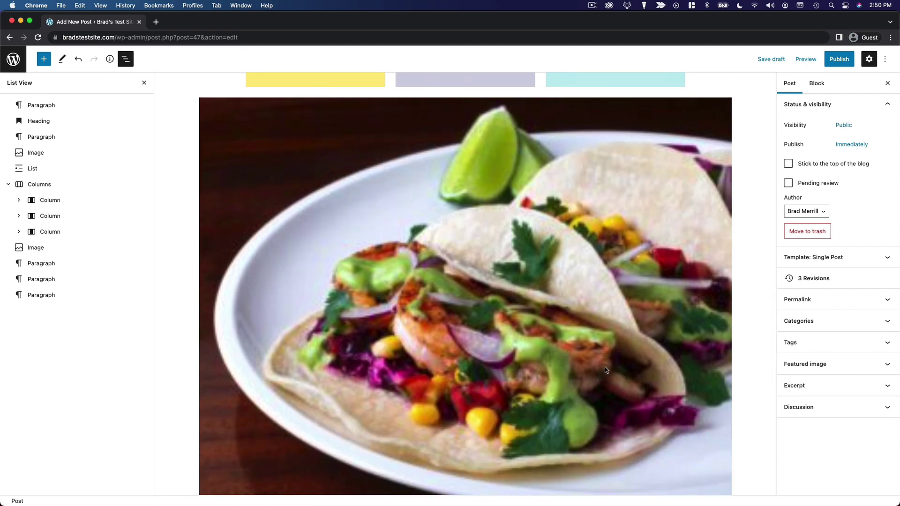
scroll(607, 368, down, 1)
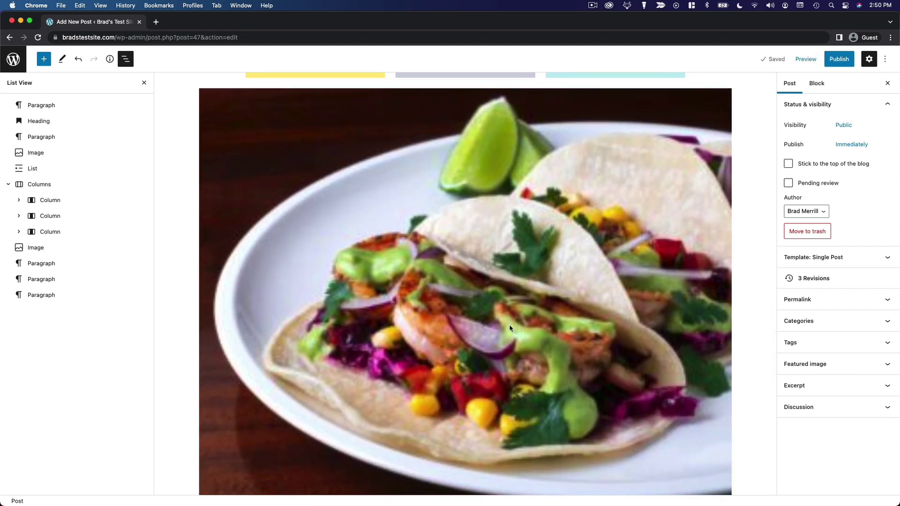
Step: Change the taco image's size to Full Size
click(496, 252)
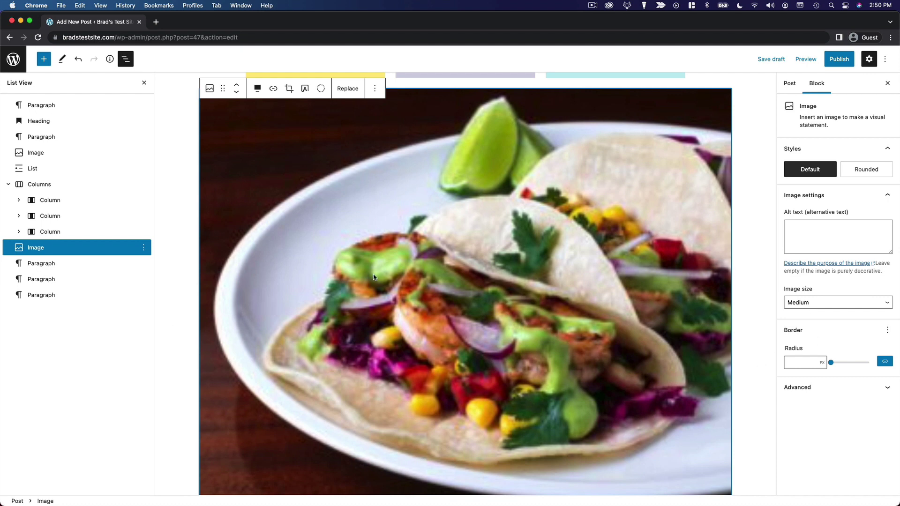
click(837, 305)
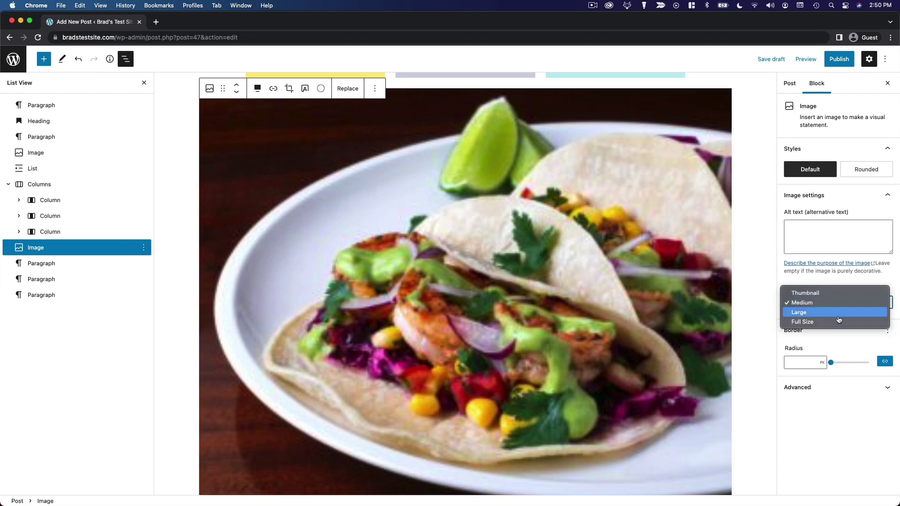
click(838, 322)
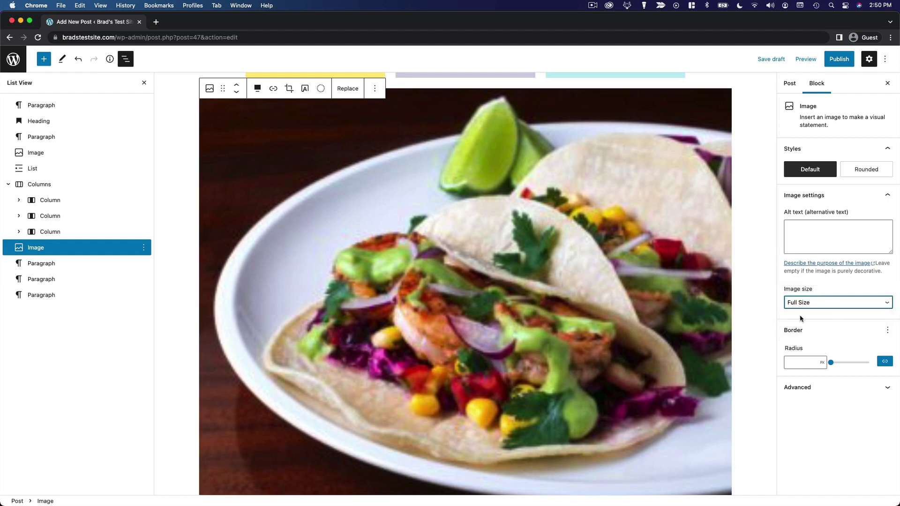
click(754, 304)
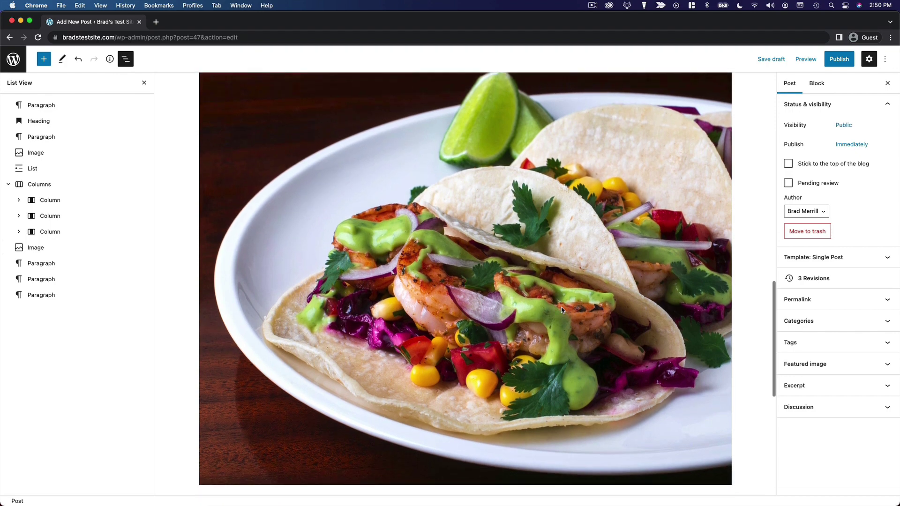
Step: Switch the full-size taco image to center alignment
click(561, 311)
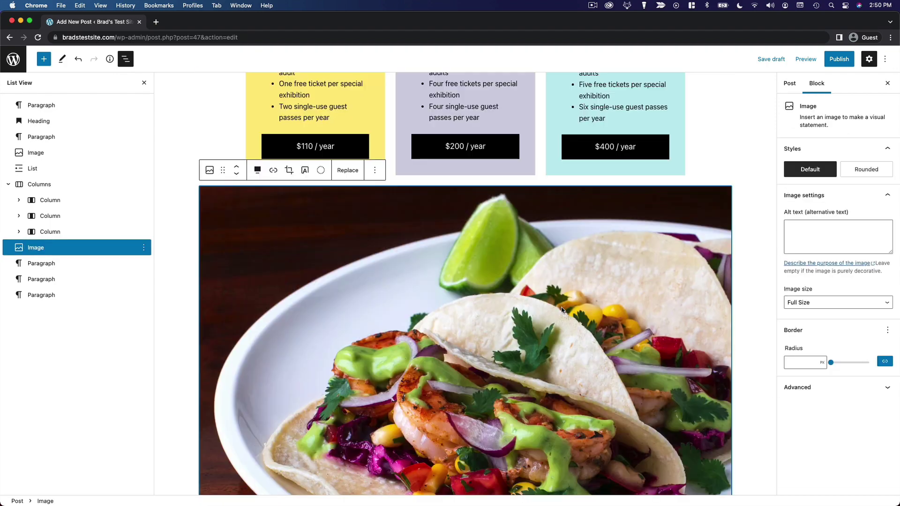
click(258, 170)
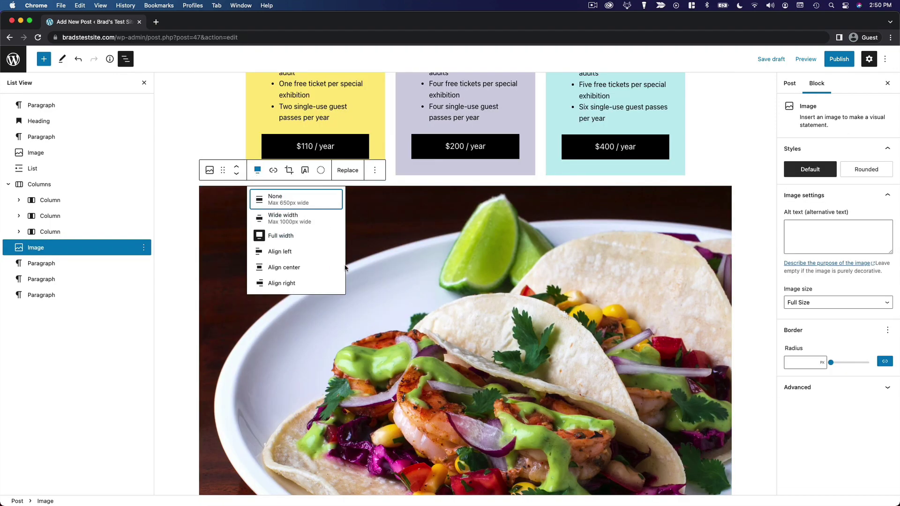
click(306, 275)
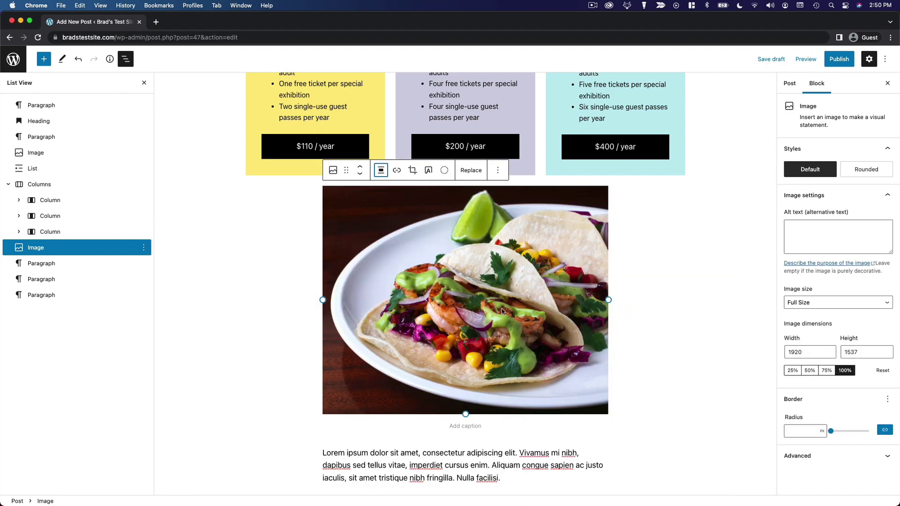
click(656, 254)
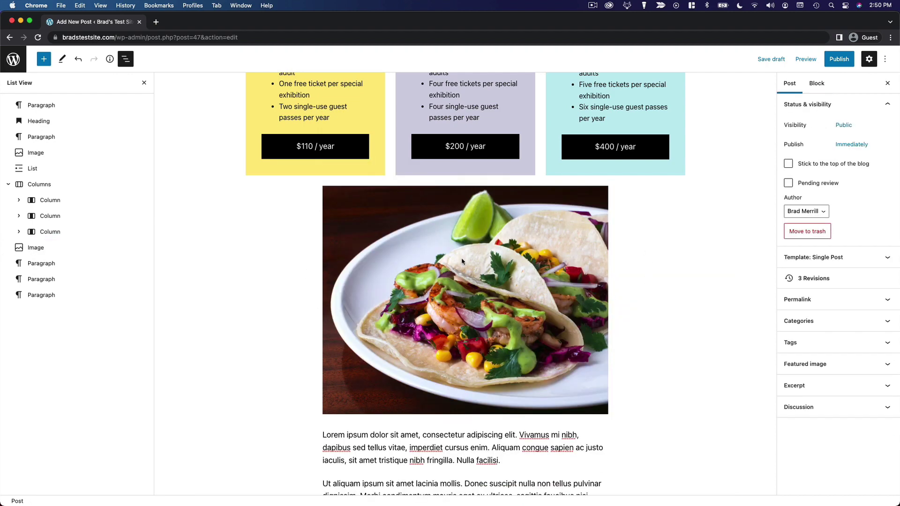
Step: Align the full-size taco image right
click(575, 326)
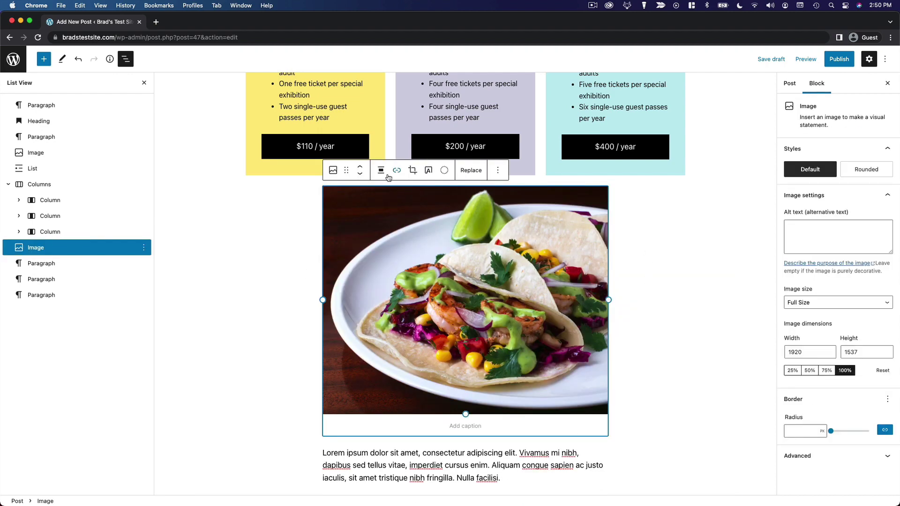
click(382, 172)
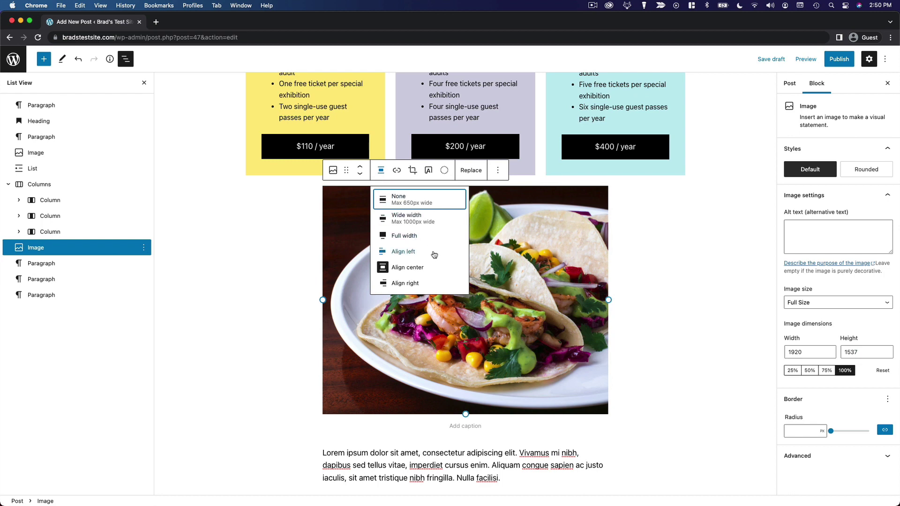
click(412, 219)
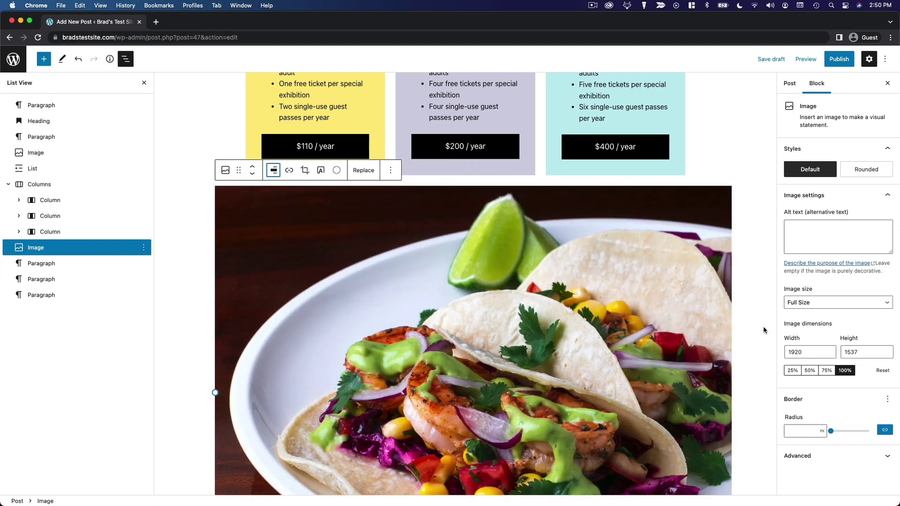
Step: Set the right-aligned taco image's size to Medium so the paragraphs wrap beside it
click(825, 308)
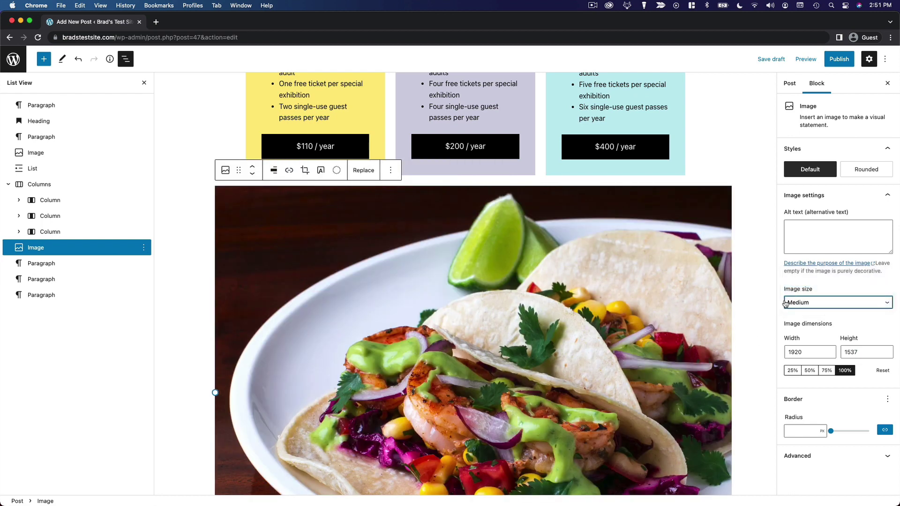
click(814, 284)
click(626, 343)
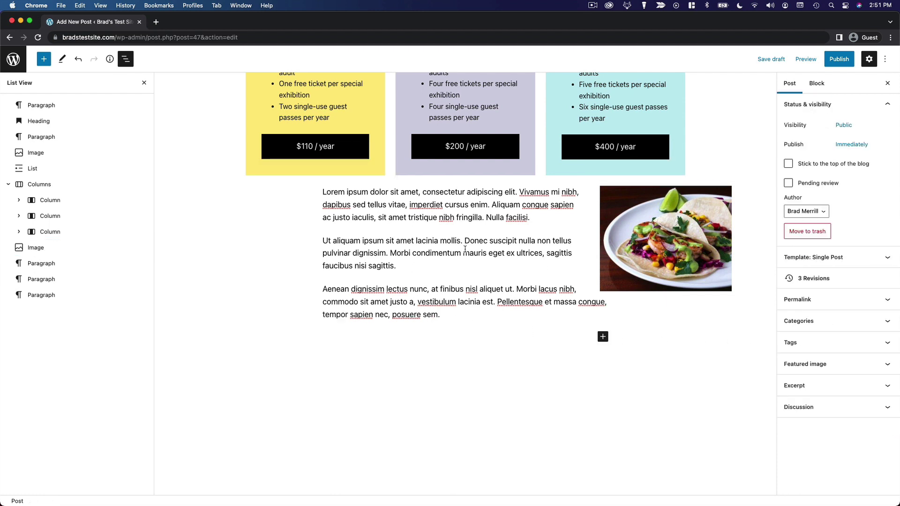
Step: Try the Rounded style on the taco image and return it to the Default style
click(721, 244)
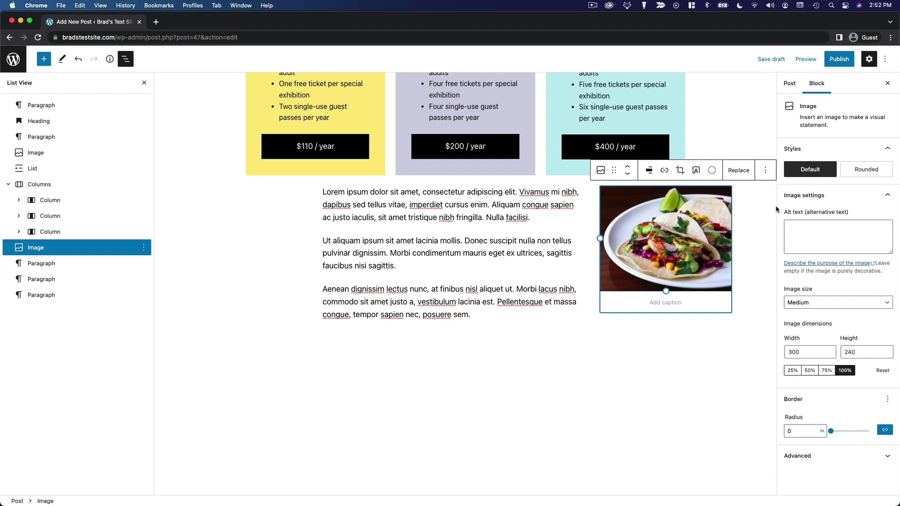
click(856, 175)
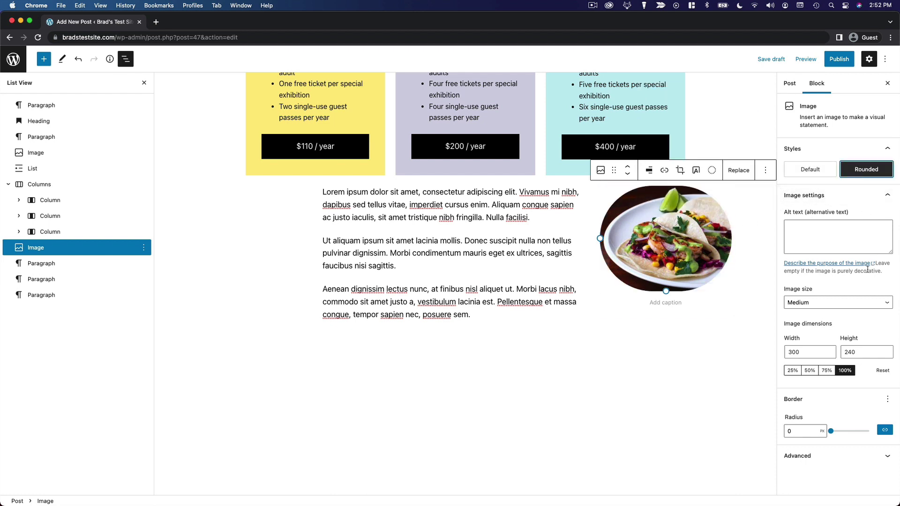
click(813, 172)
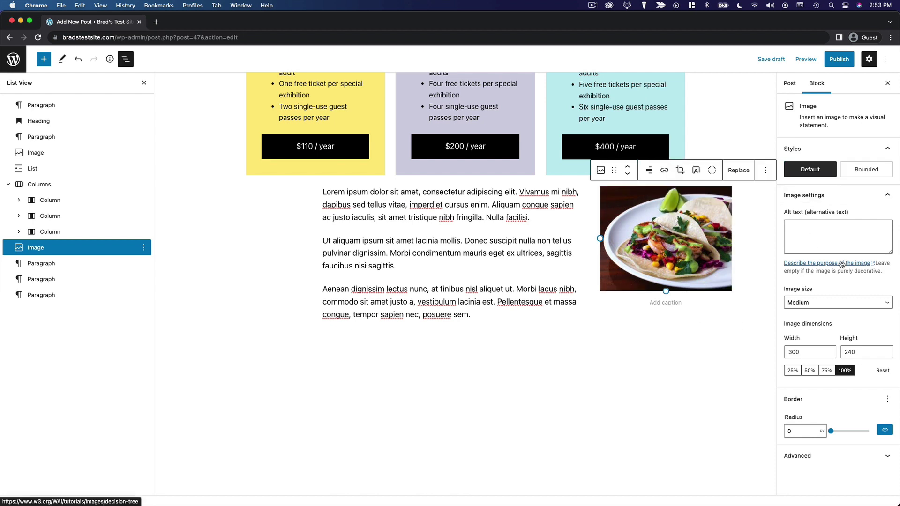
click(720, 385)
scroll(719, 386, up, 5)
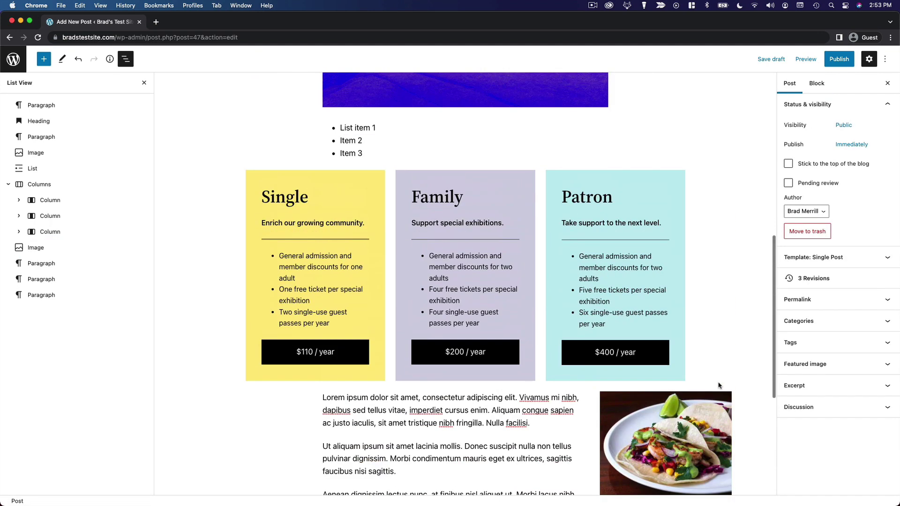
scroll(720, 385, down, 5)
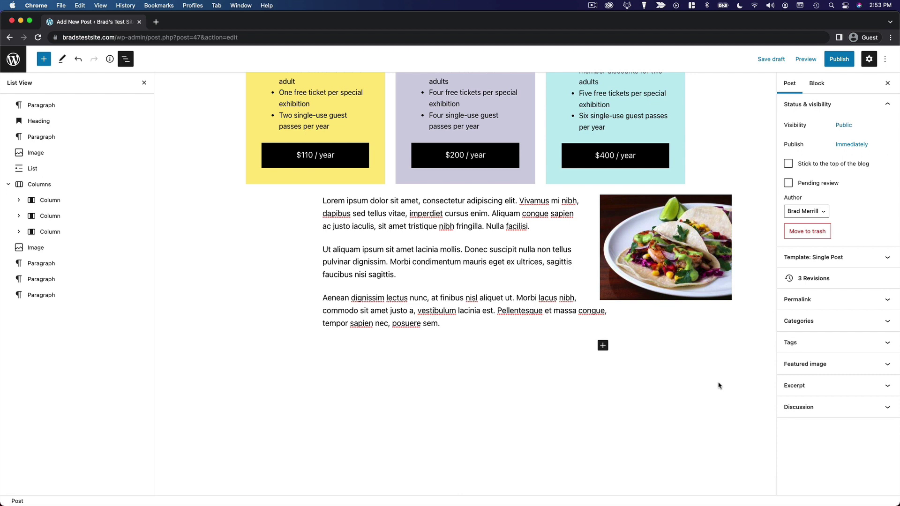